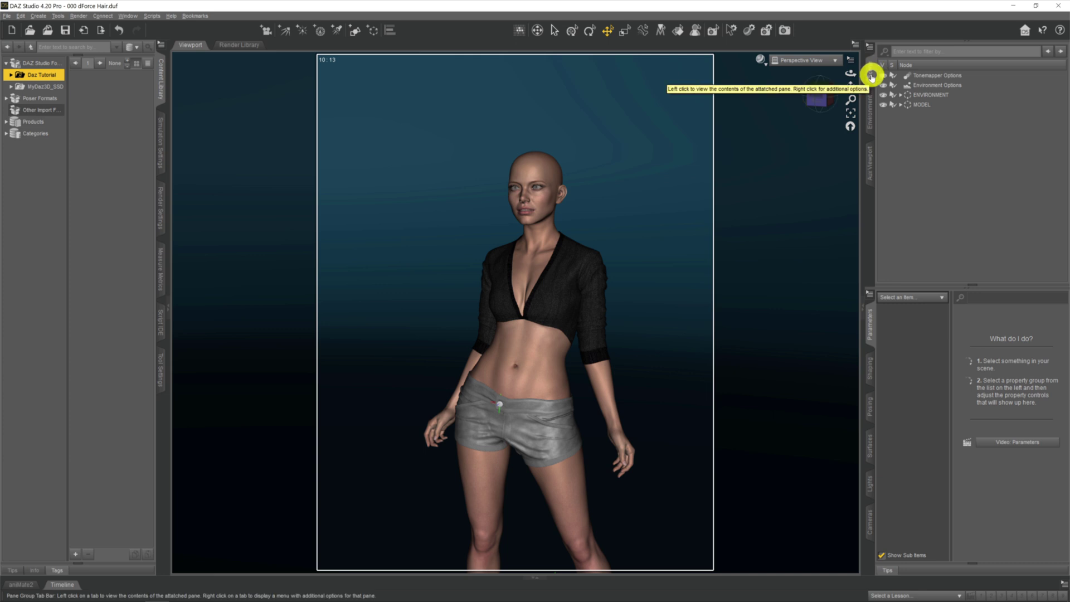
Add the dForce Romeo Hair G8F from the People library's Genesis 8 Female hair content to the Genesis 8.1 Female figure.
mouse_move(848, 74)
mouse_down()
mouse_move(859, 74)
mouse_move(849, 74)
mouse_up()
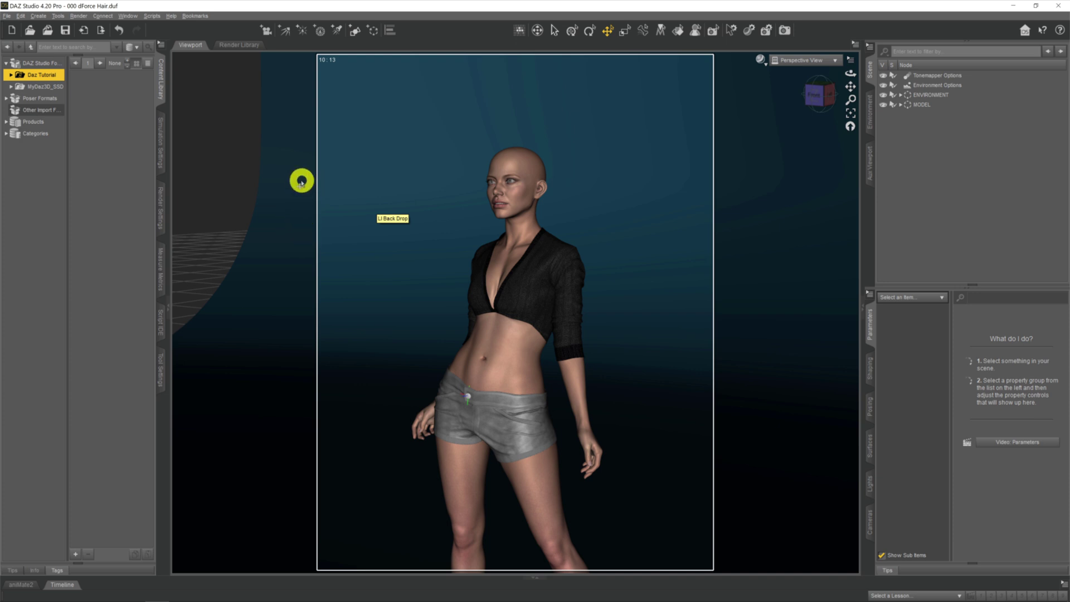
double_click(41, 76)
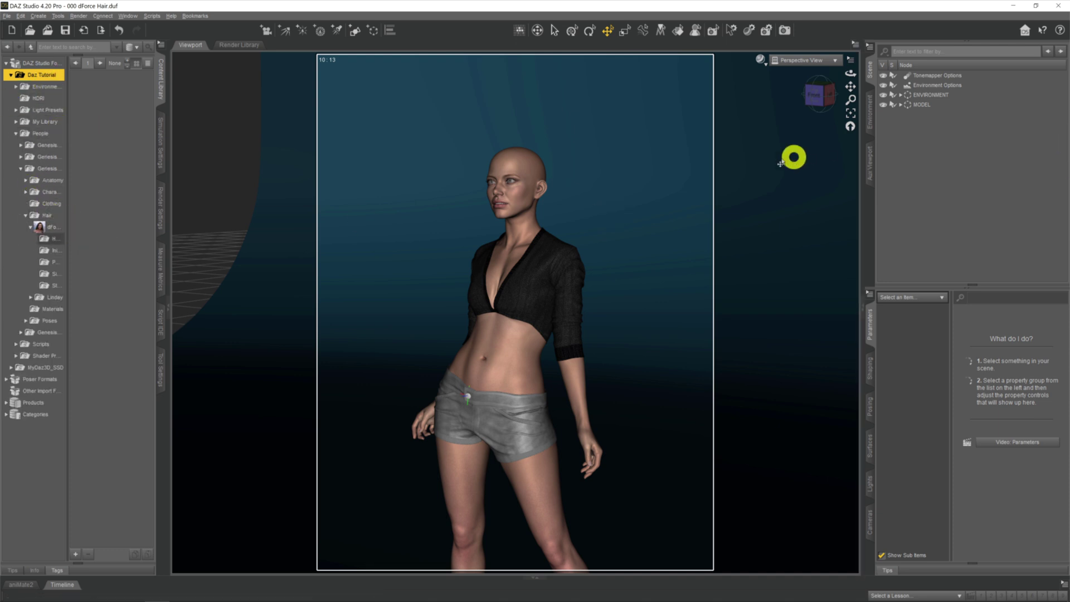
click(936, 106)
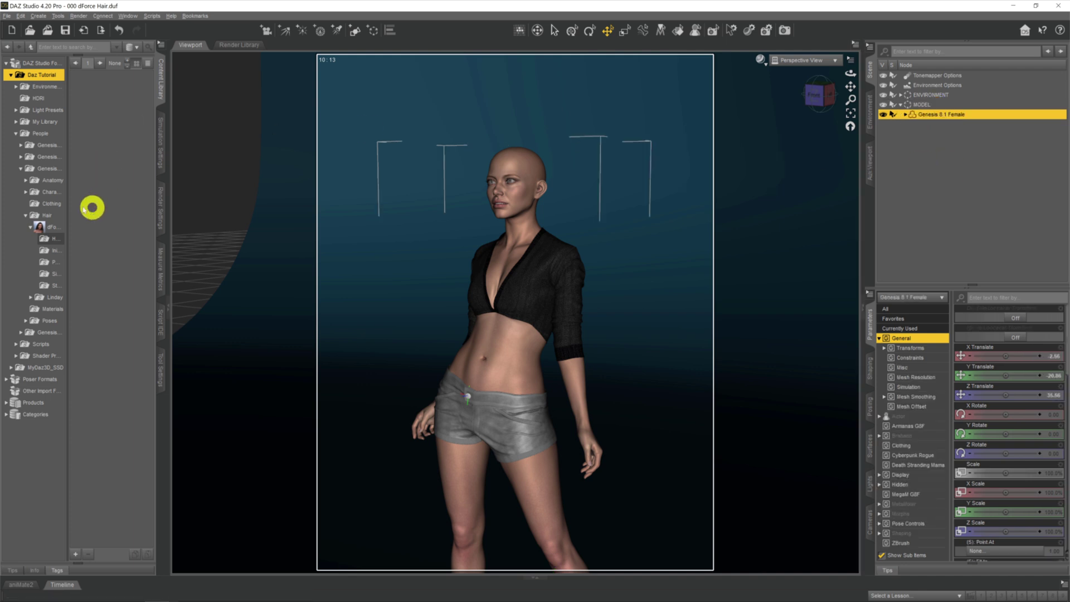
click(49, 228)
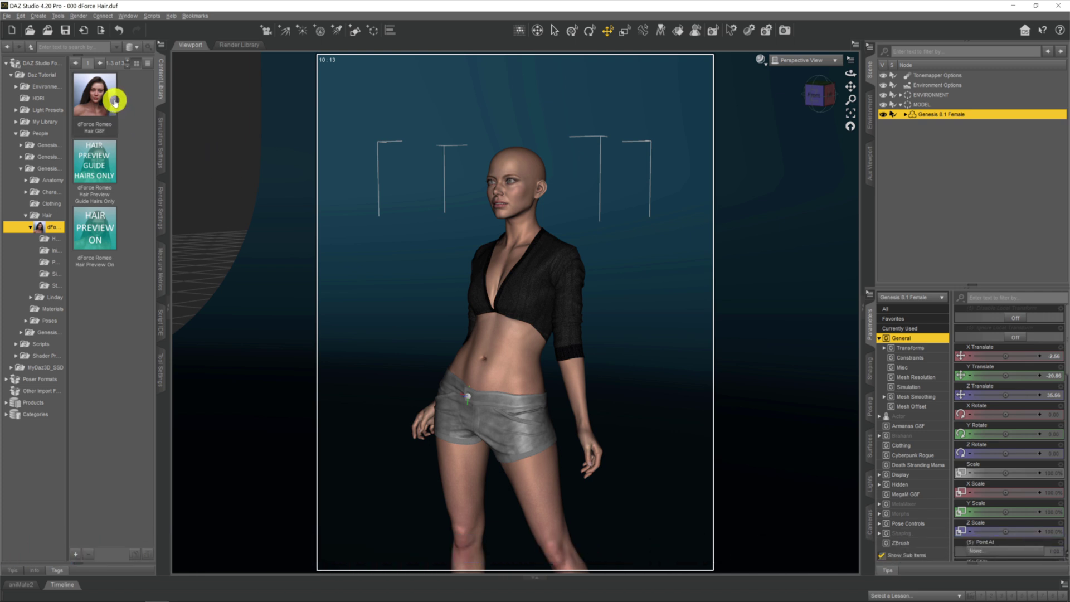
mouse_move(113, 100)
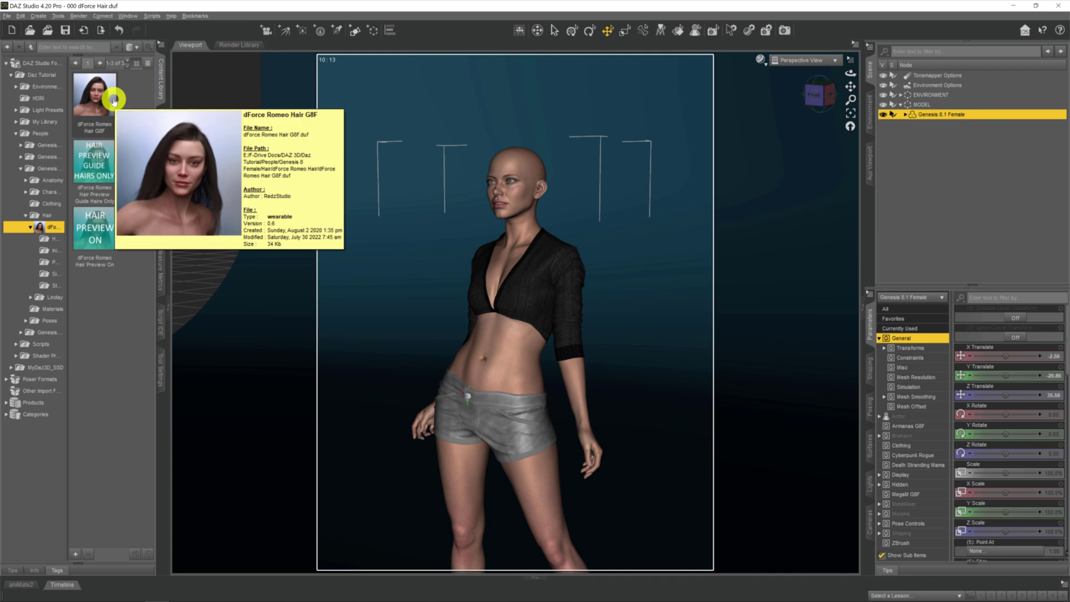
double_click(114, 100)
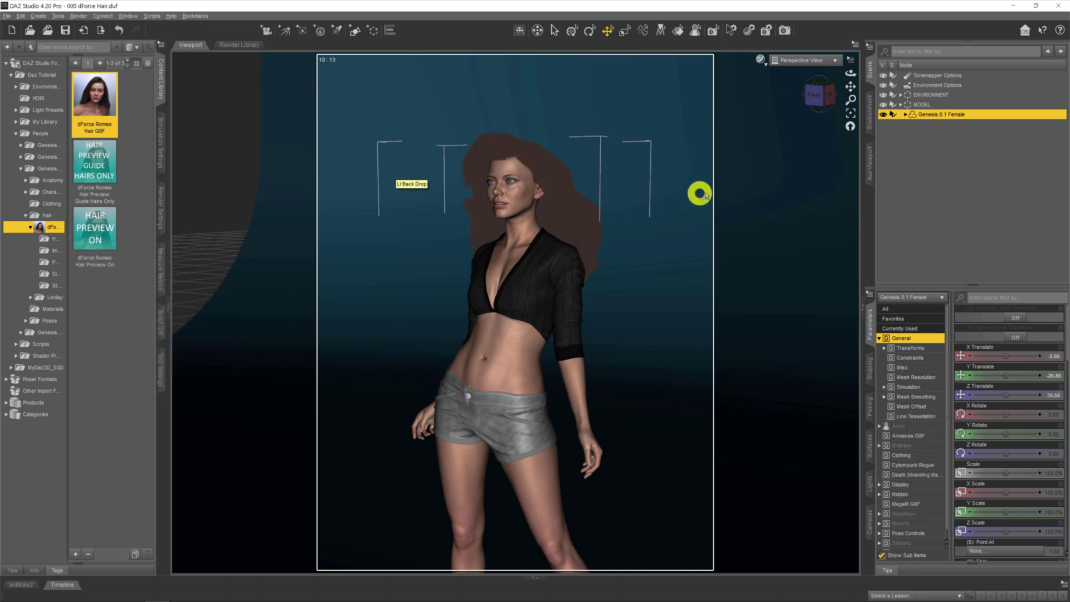
Switch the viewport to the Cam camera and set the Romeo hair cap's Viewport Line Tessellation Sides to 3.
click(791, 60)
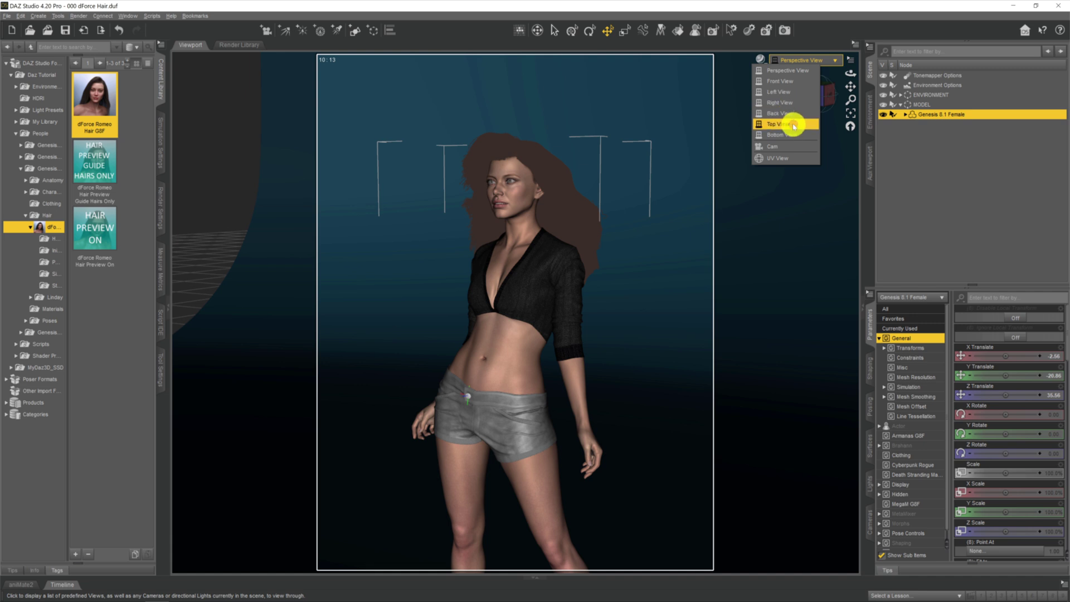
click(745, 229)
click(767, 157)
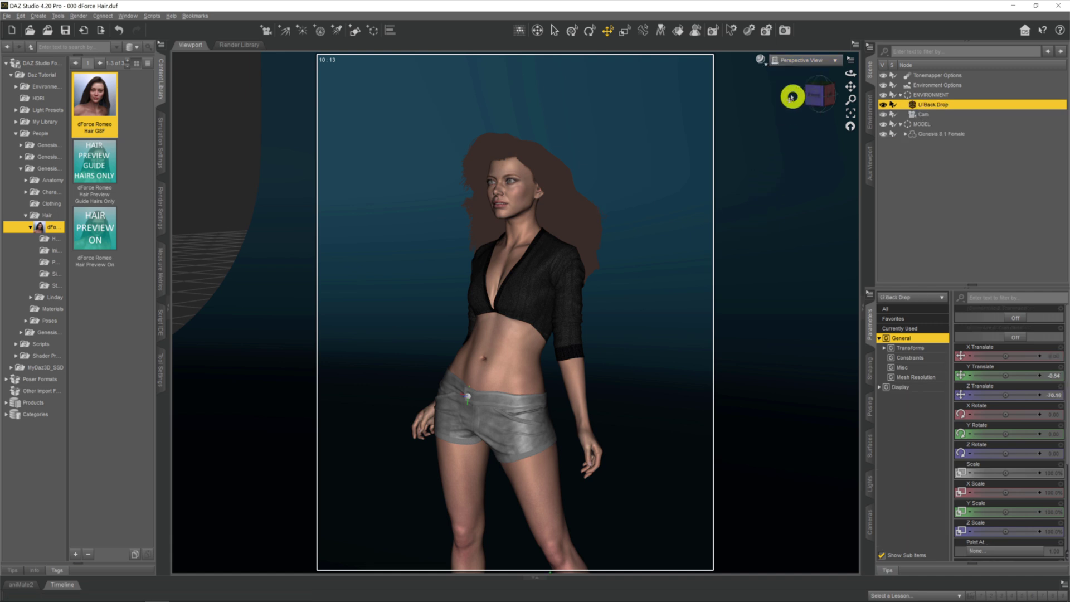
click(780, 60)
click(782, 142)
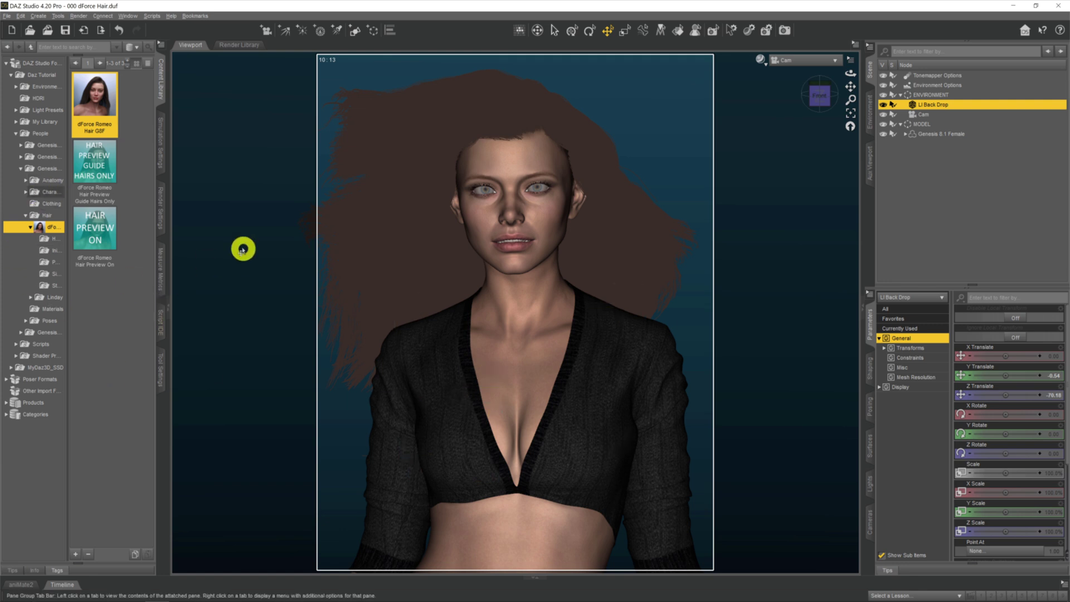
click(762, 66)
click(760, 188)
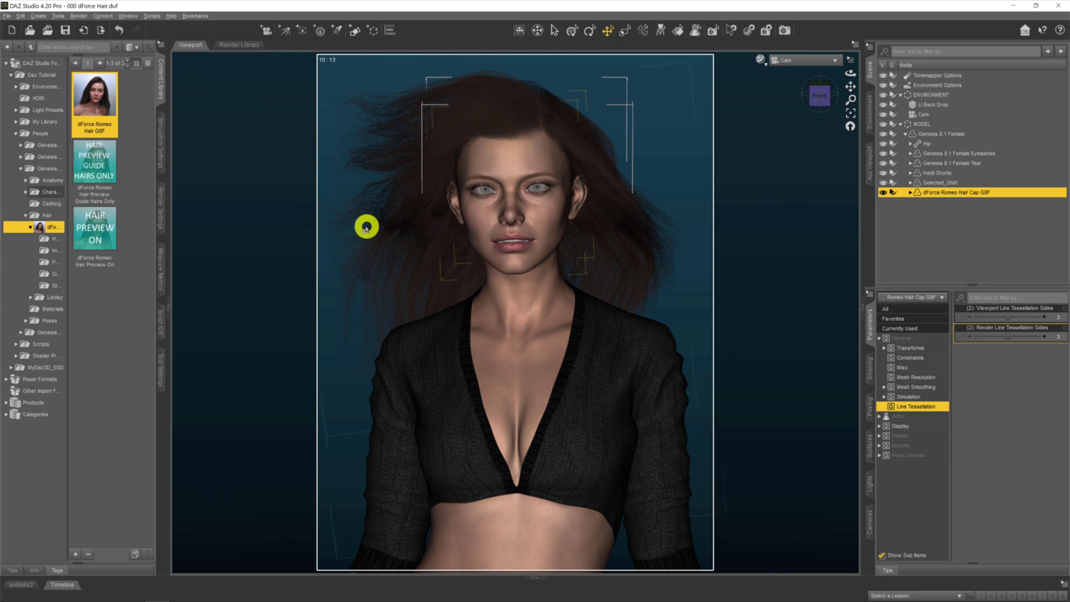
Turn off Start Bones From Memorized Pose and run the dForce simulation on the current frame.
click(160, 133)
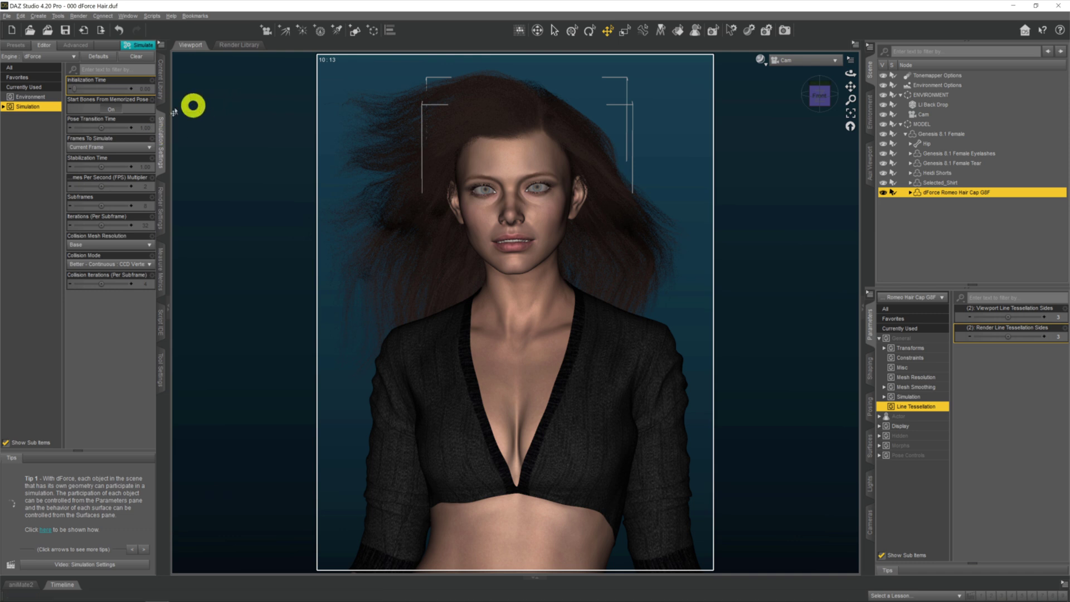
click(126, 109)
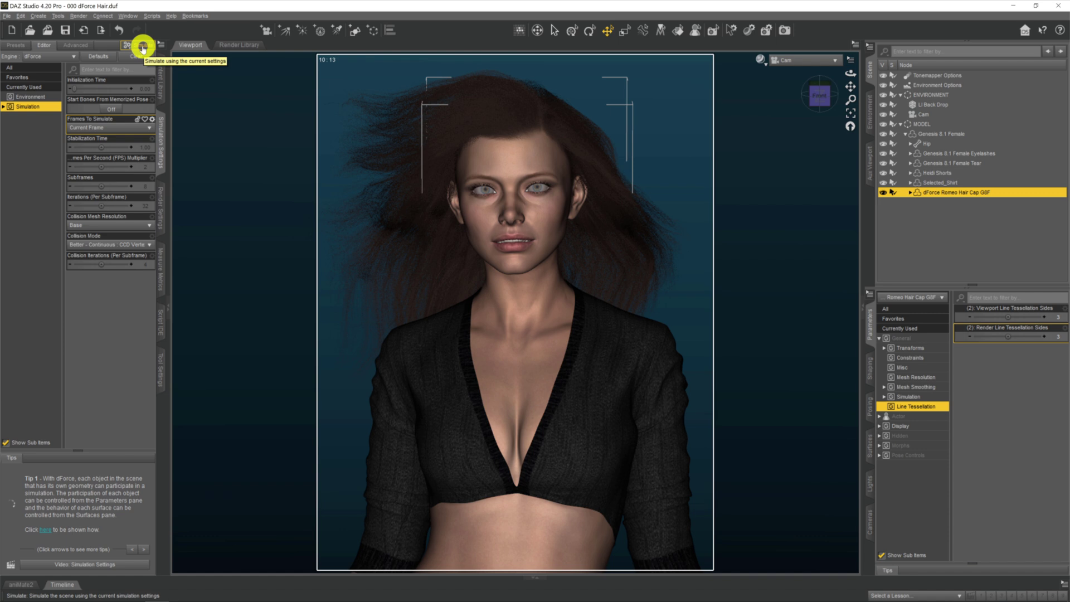
click(142, 48)
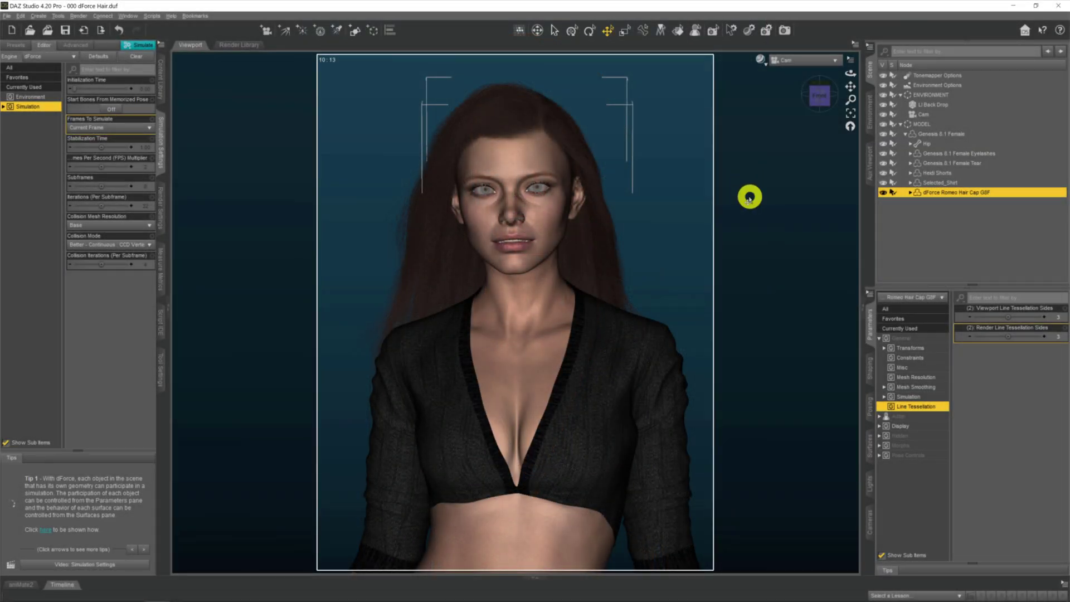
Inspect the simulated hair on the whole figure in Perspective View, ending back in the Cam view.
click(781, 62)
click(782, 71)
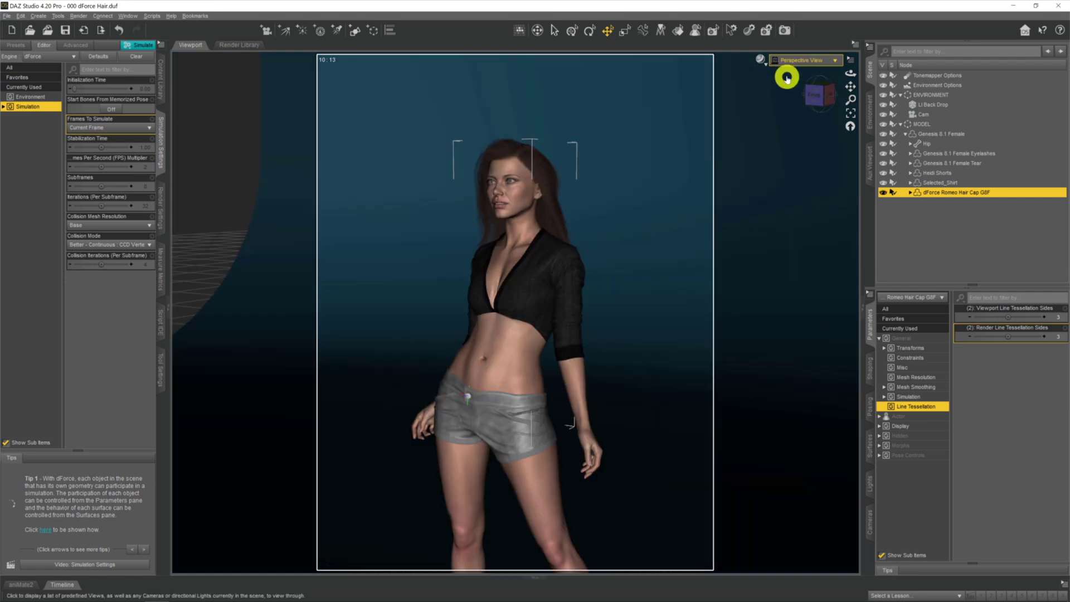
click(860, 73)
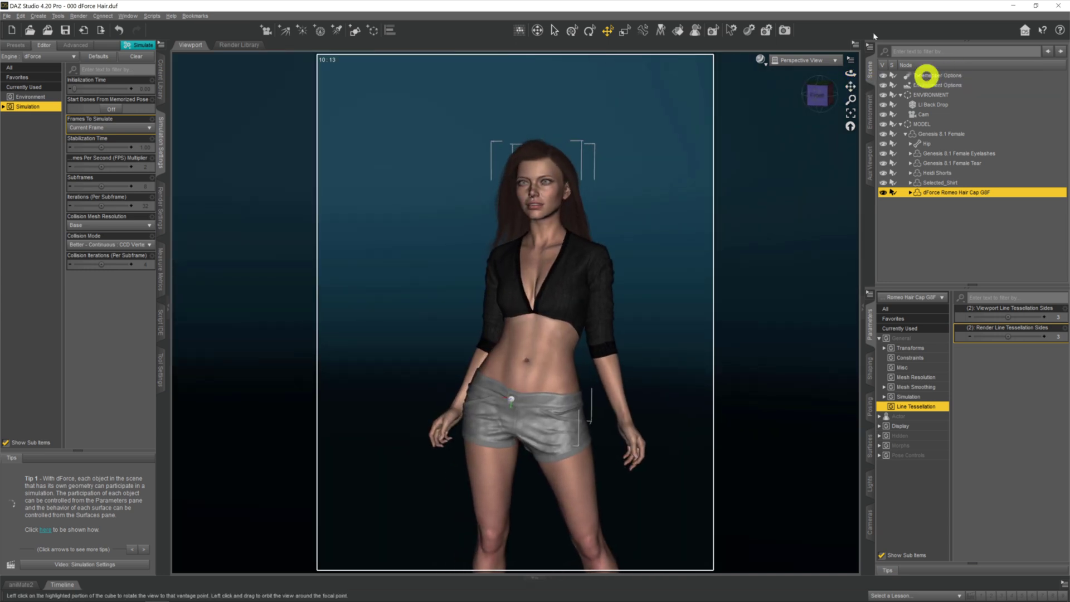
click(796, 62)
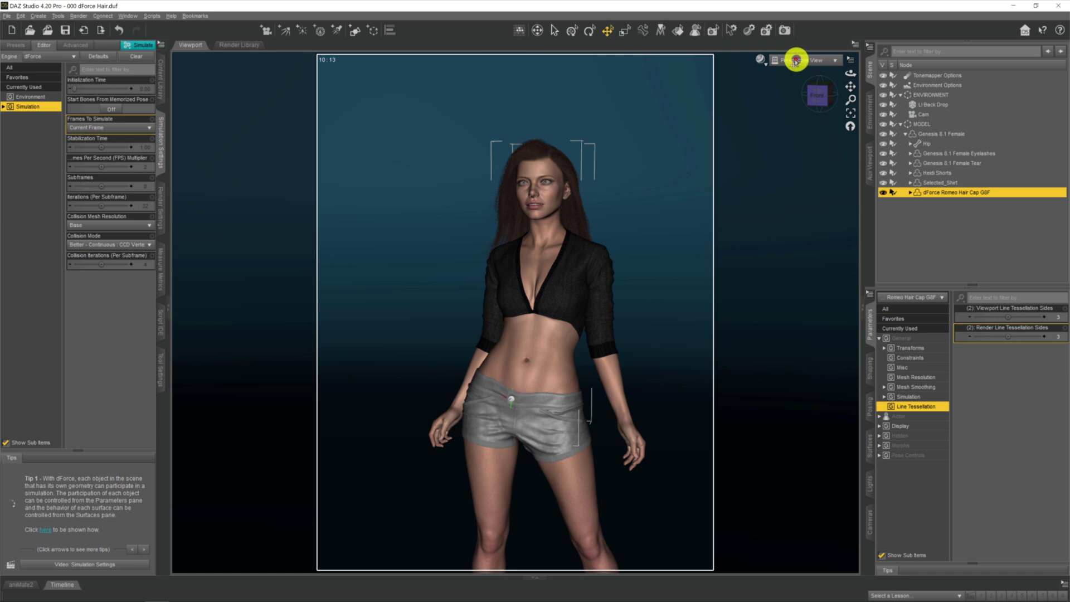
click(796, 54)
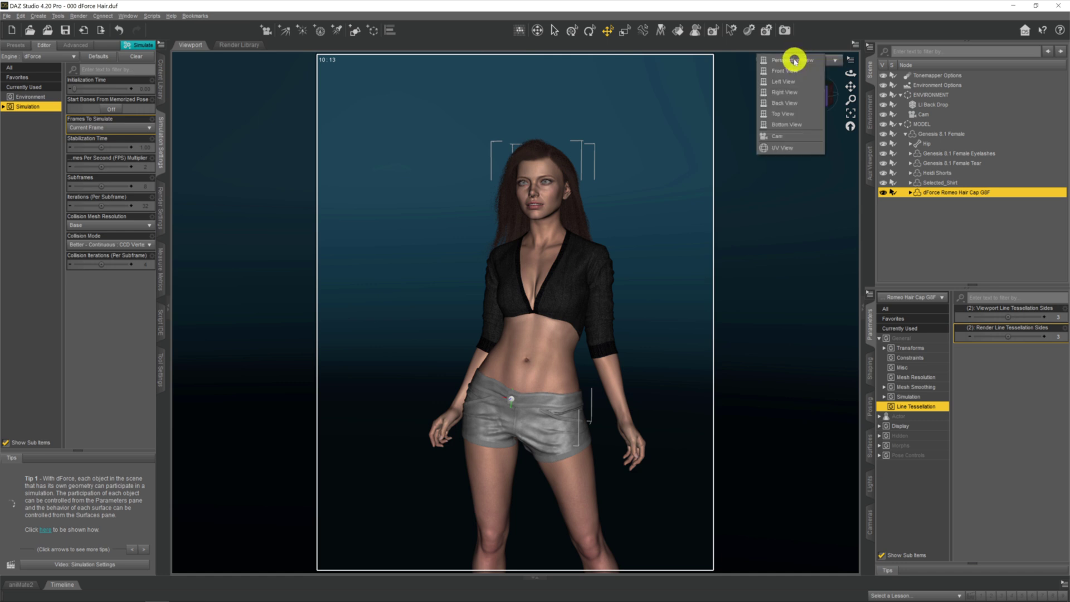
click(783, 134)
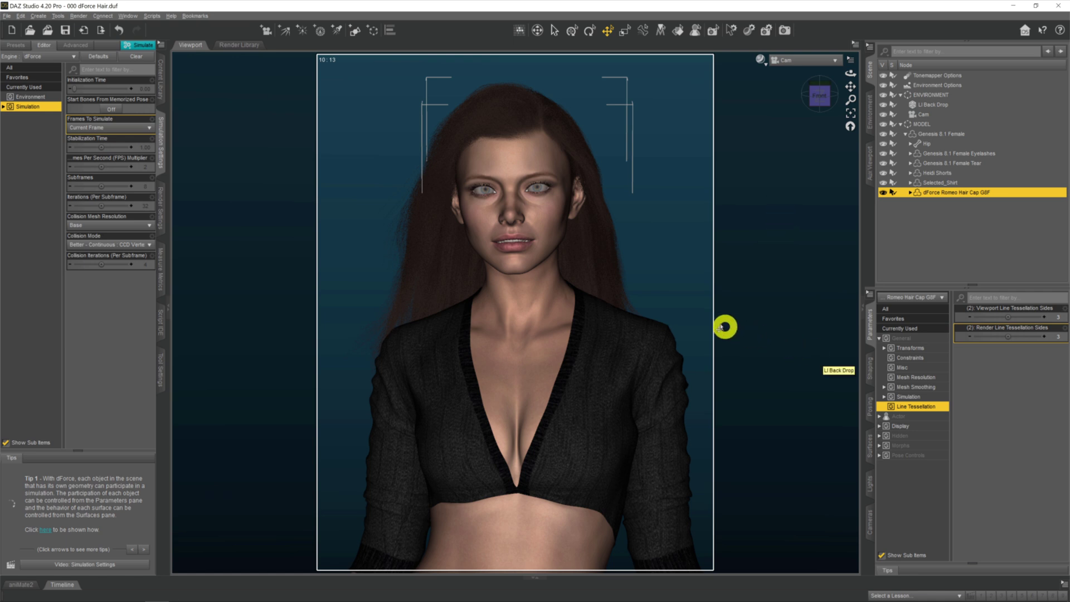
Clear the simulation data from the selected Romeo hair cap.
right_click(162, 150)
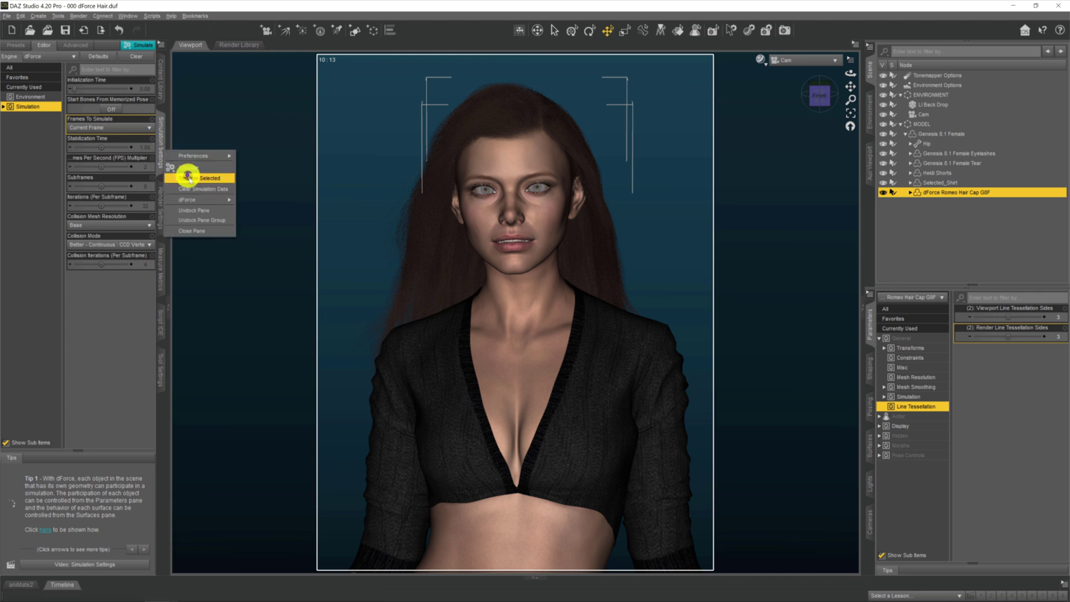
click(221, 189)
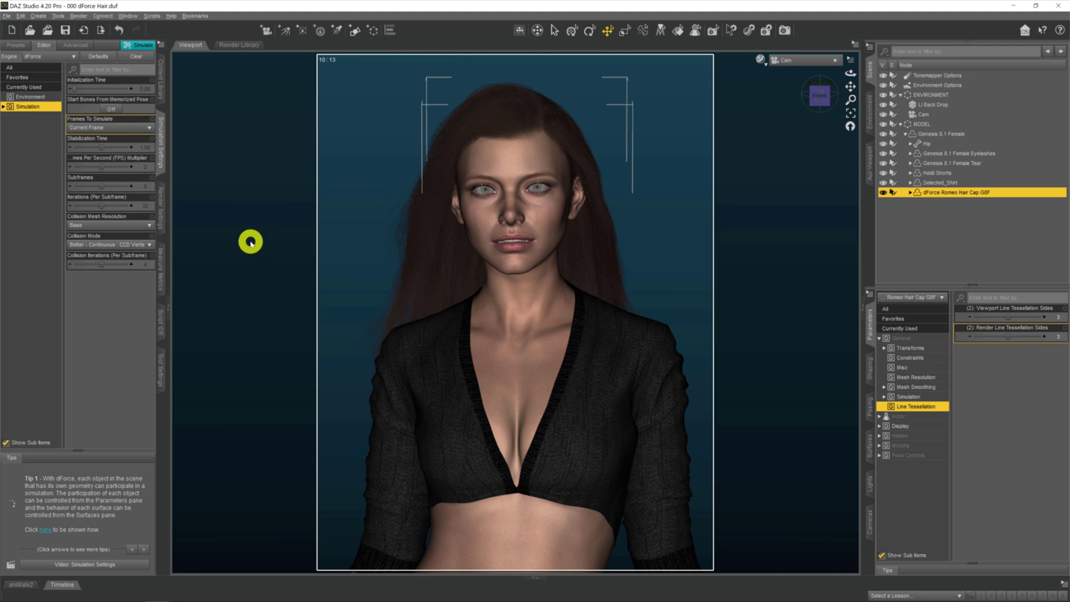
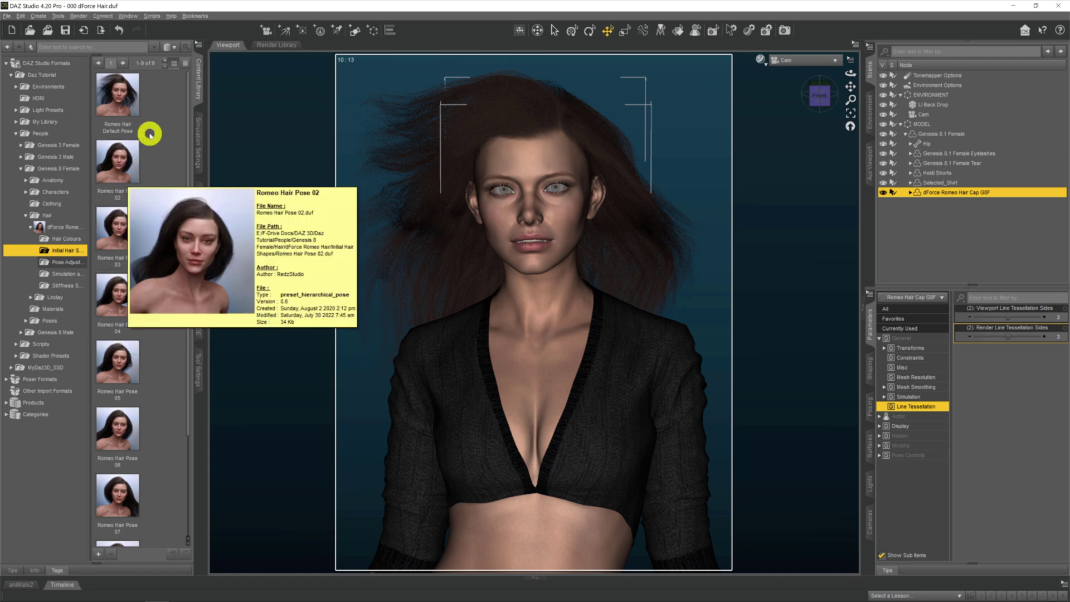
Apply the Romeo Hair Pose 07 initial shape to the hair cap and run the dForce simulation again.
mouse_move(114, 84)
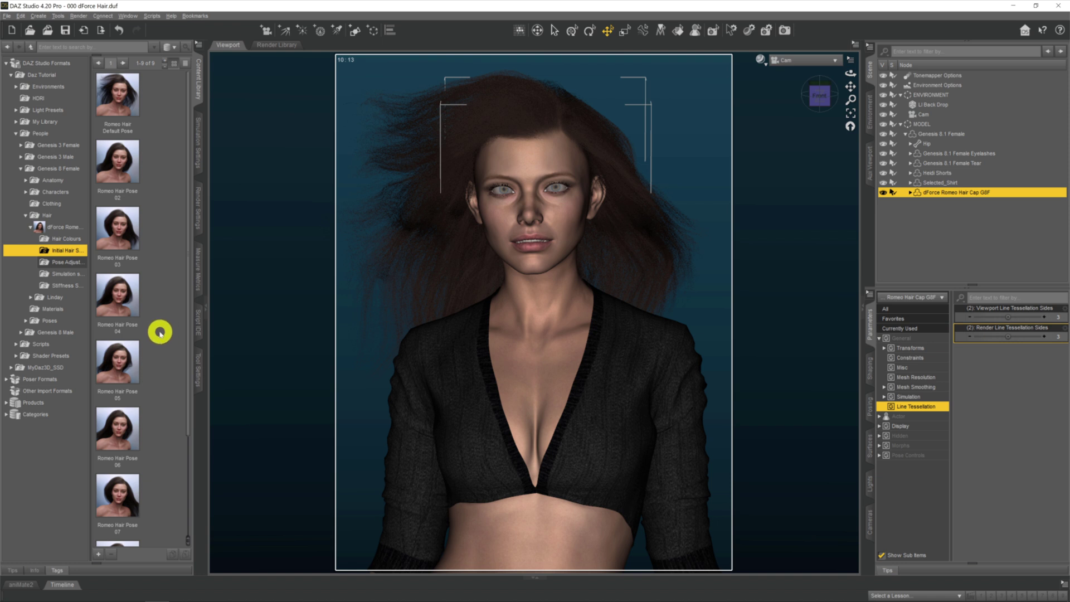
scroll(160, 329, down, 2)
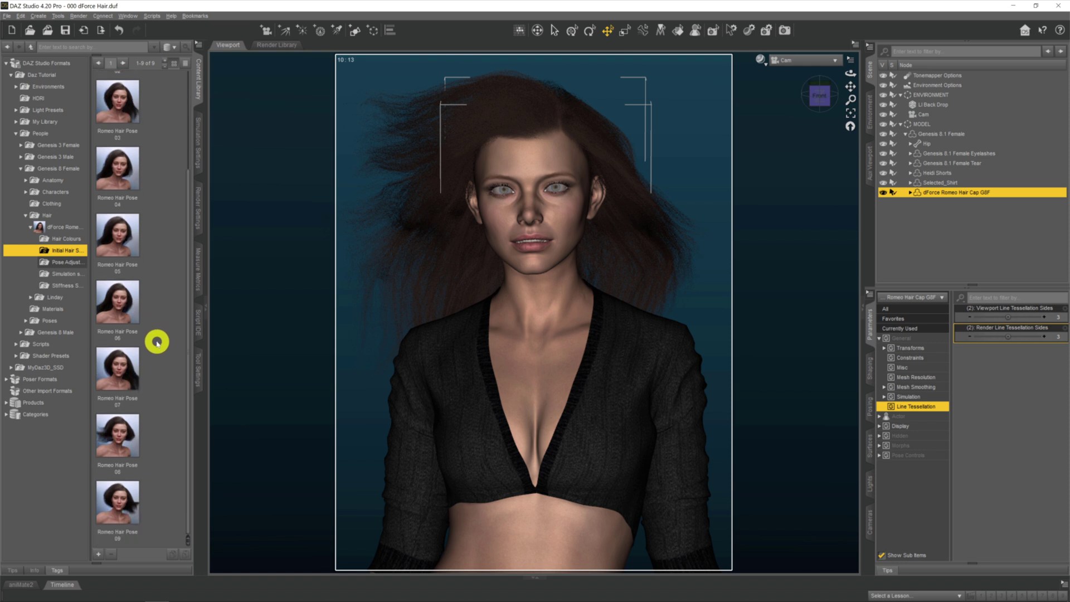
scroll(137, 440, up, 2)
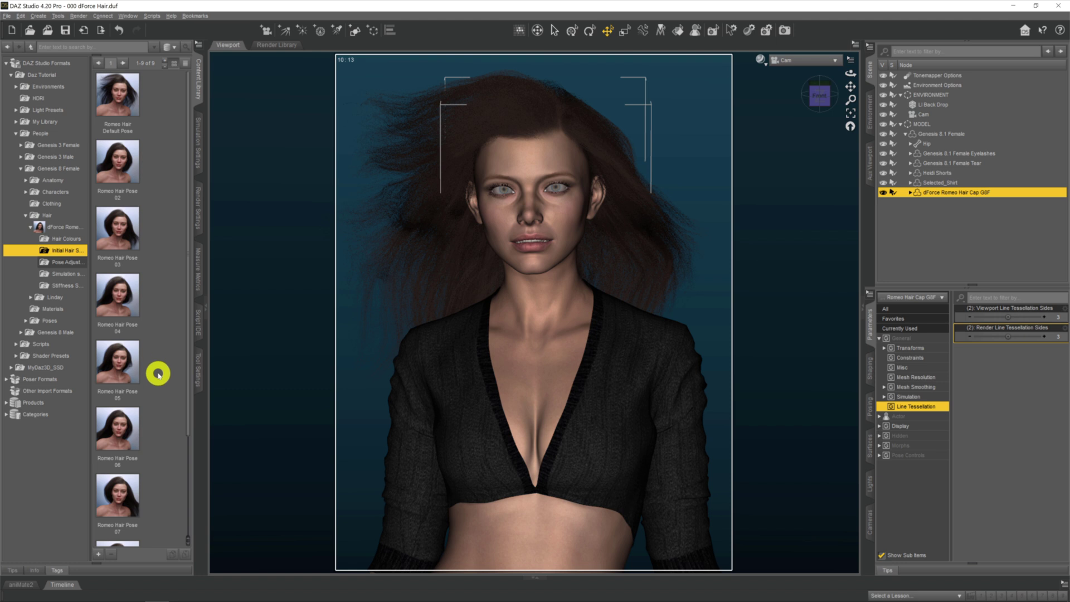
scroll(158, 375, down, 2)
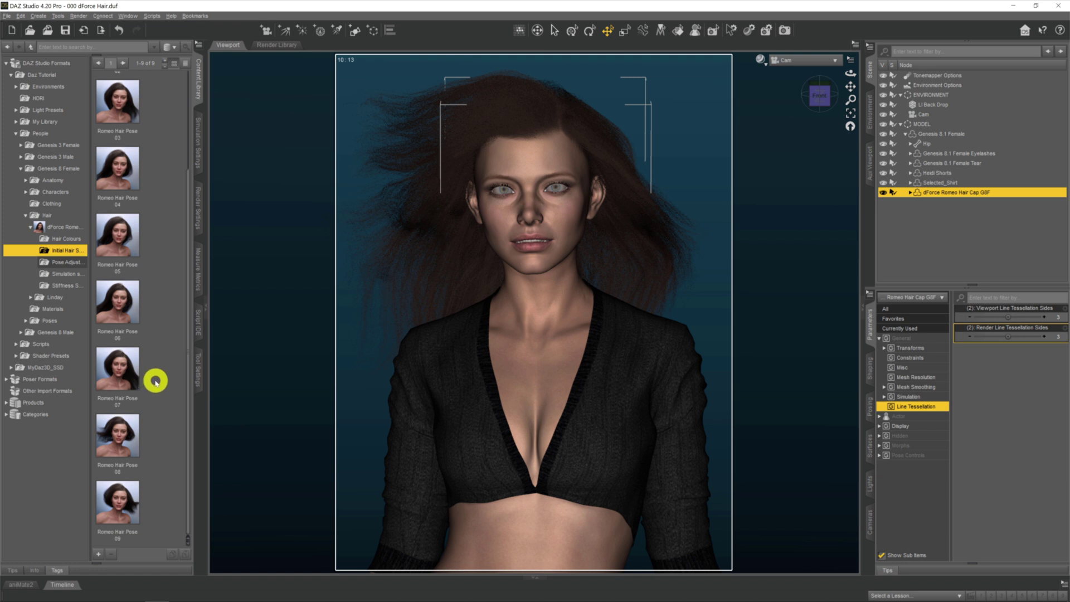
click(136, 375)
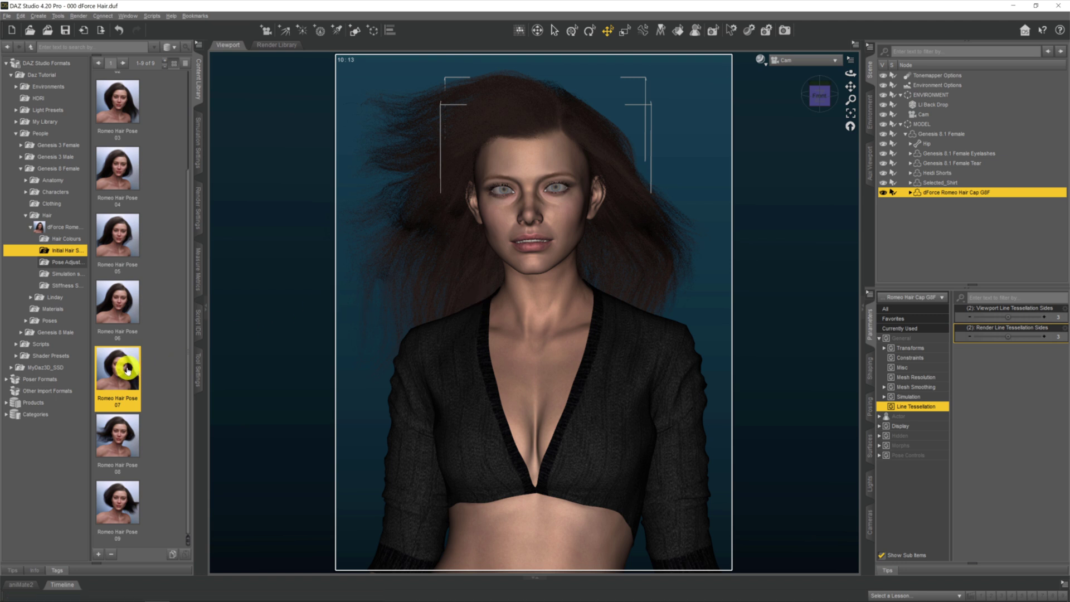
drag(127, 368, 263, 292)
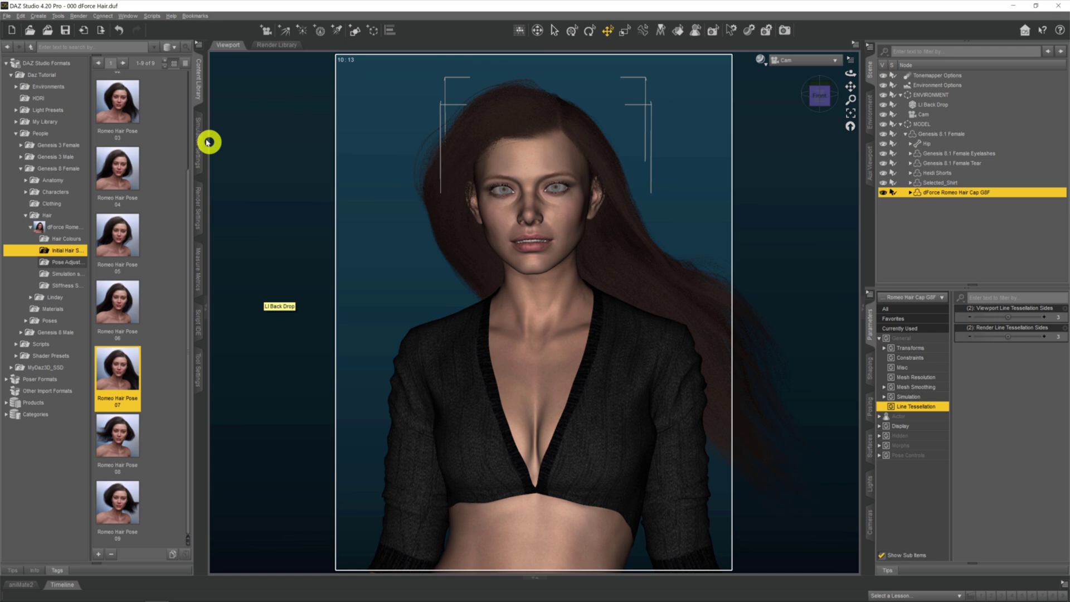
click(199, 133)
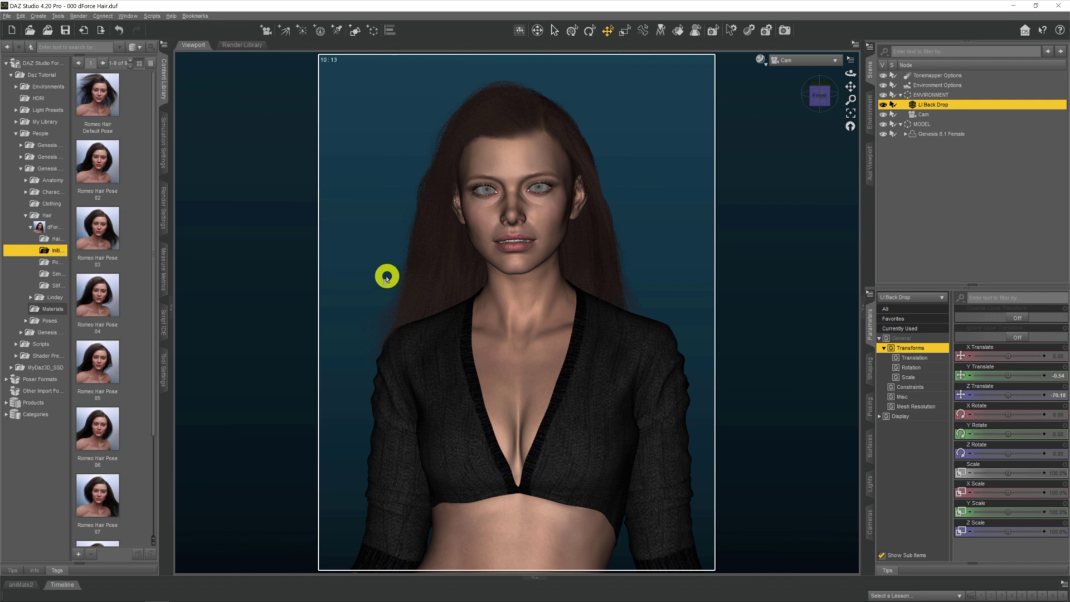
key(F9)
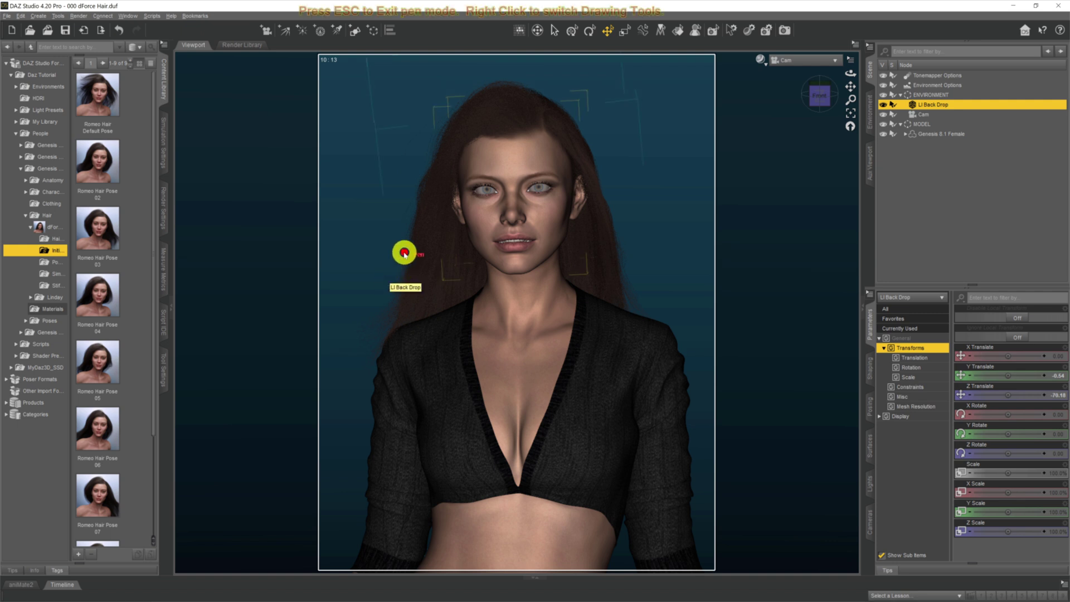
mouse_move(401, 252)
mouse_down()
mouse_move(441, 249)
mouse_move(451, 236)
mouse_move(449, 257)
mouse_up()
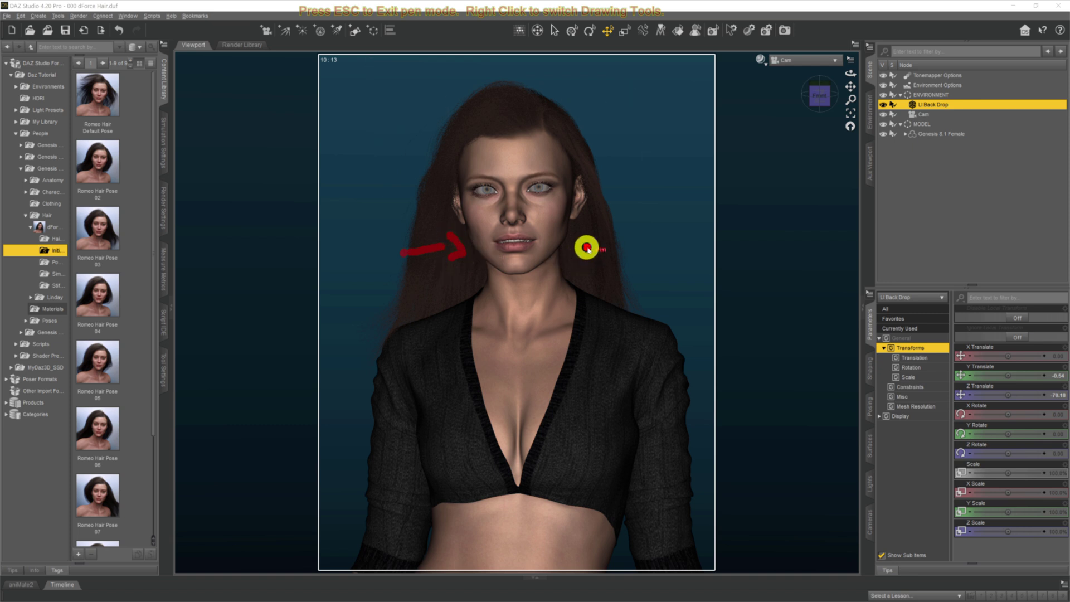
mouse_move(604, 249)
mouse_down()
mouse_move(565, 256)
mouse_move(595, 273)
mouse_up()
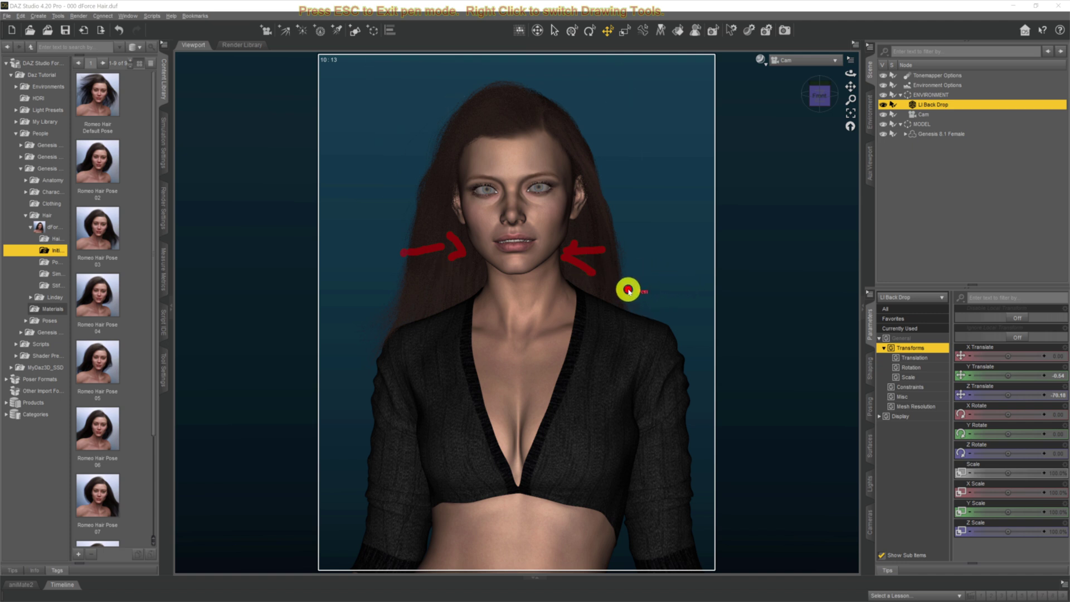
key(Escape)
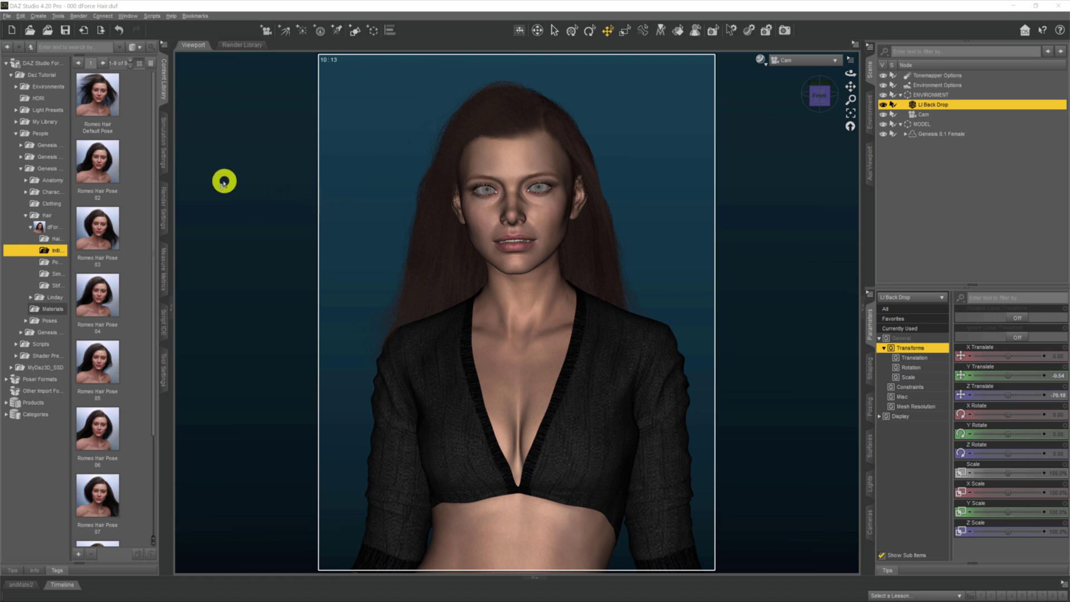
Set Gravity to 2.00 in the environment settings of the dForce simulation.
click(163, 139)
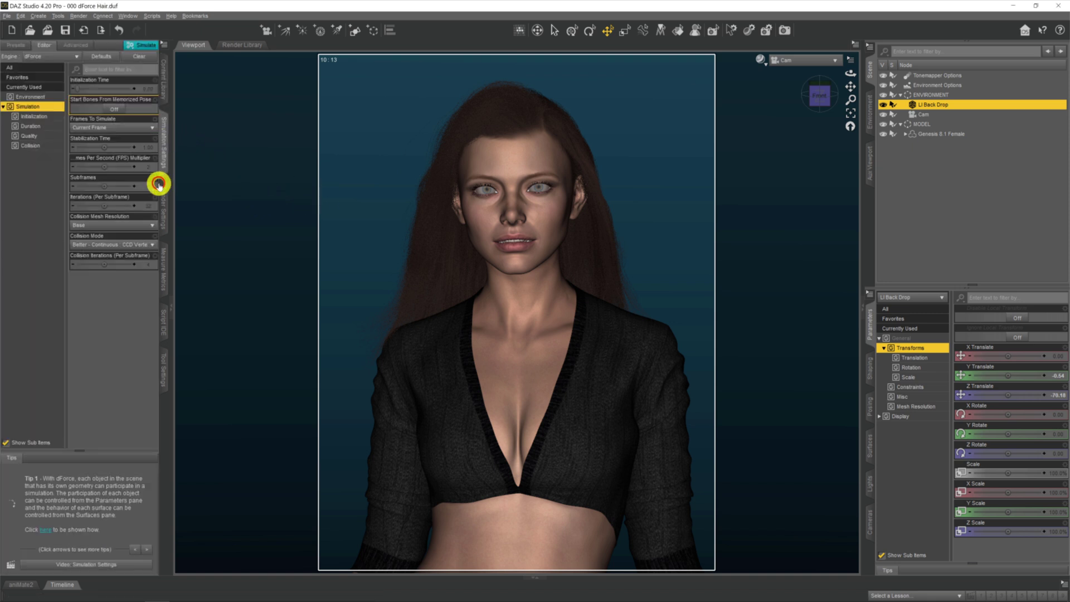
click(33, 97)
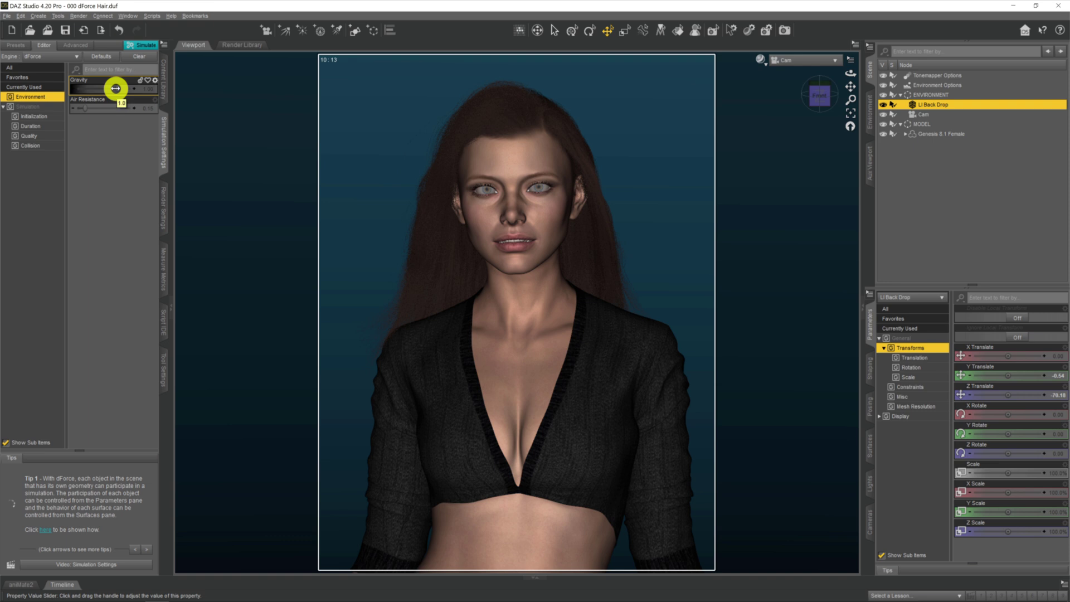
drag(115, 88, 143, 82)
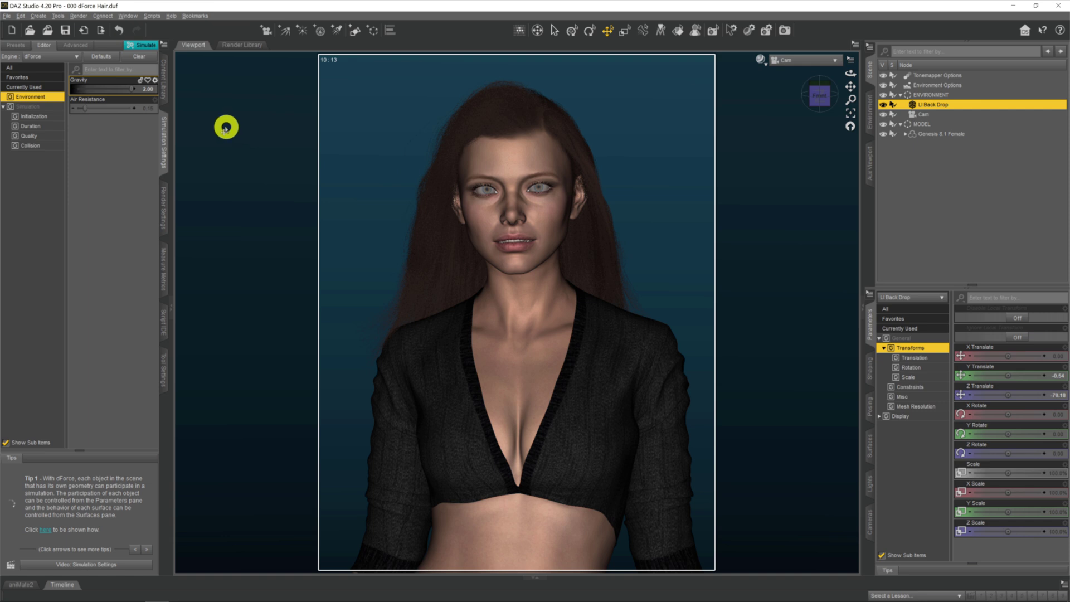
Turn off the limits on the Gravity parameter, then set Gravity to 5.00 and Air Resistance to 0.00.
click(156, 81)
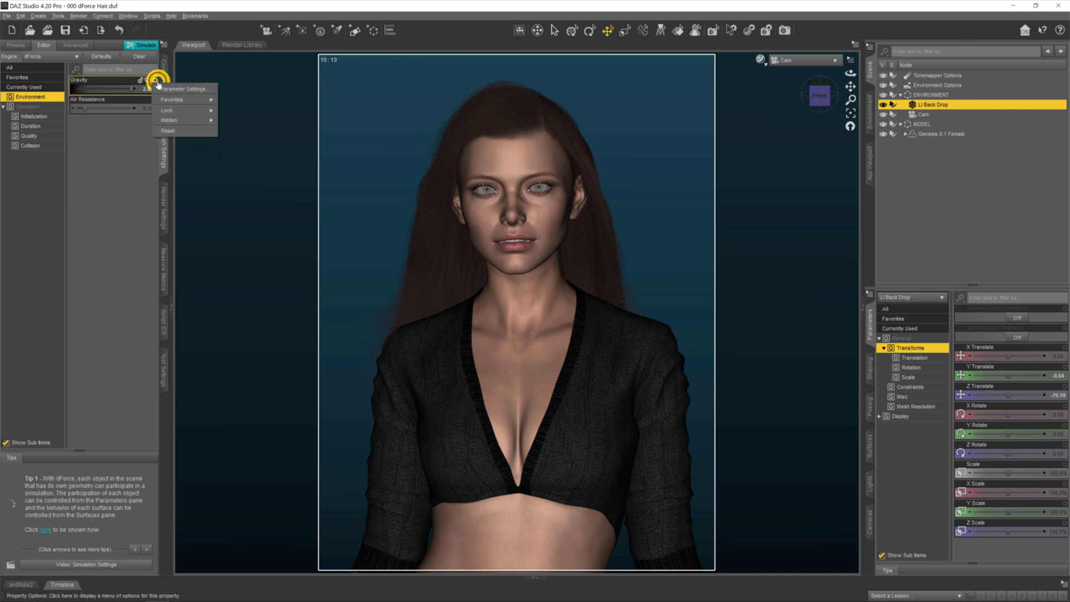
click(179, 89)
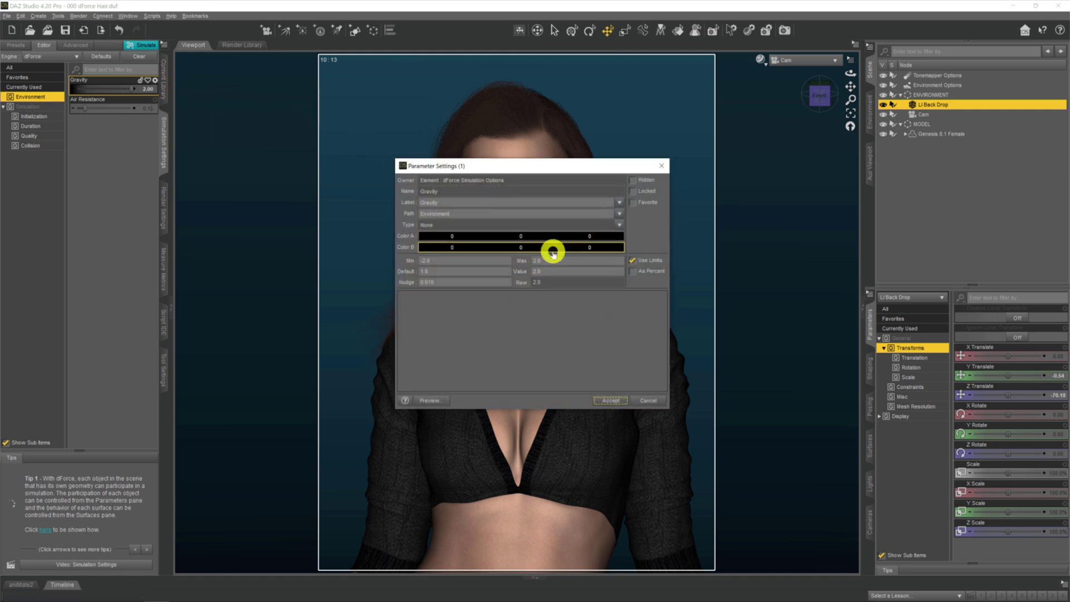
click(633, 261)
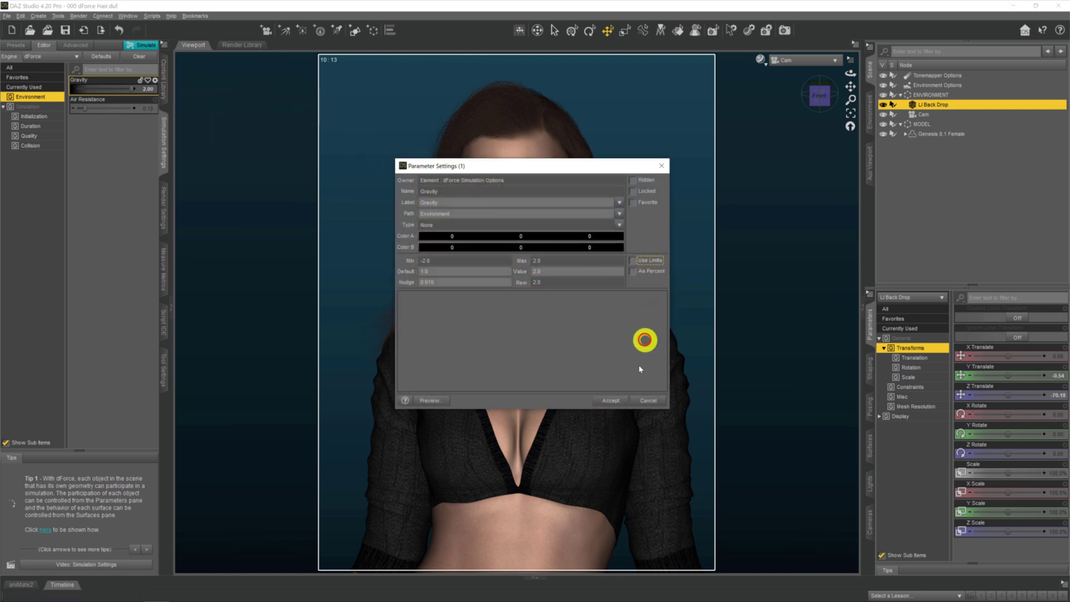
click(604, 402)
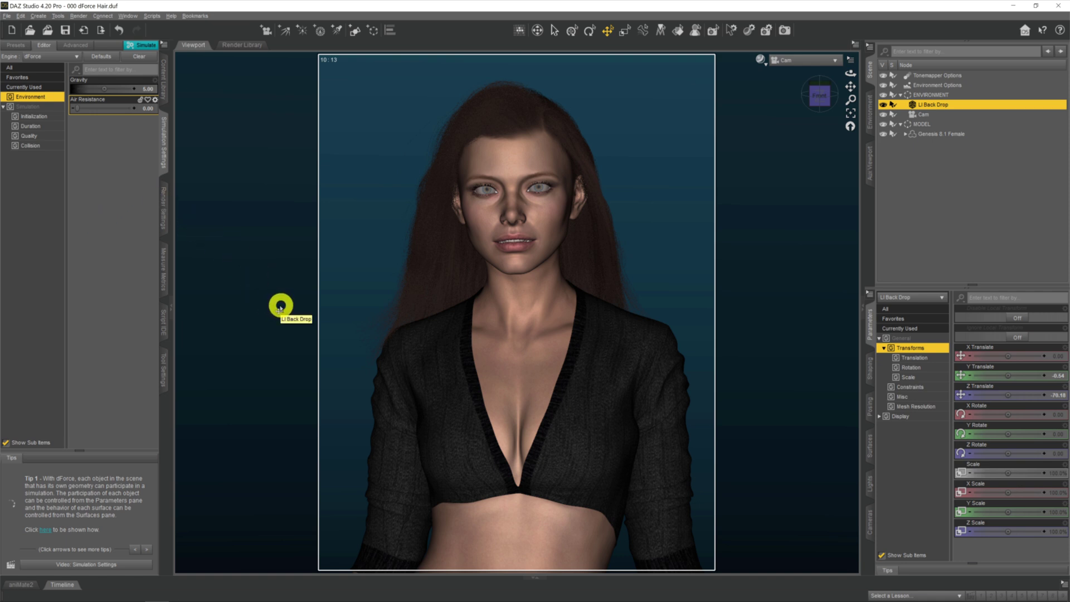
Run the dForce simulation on the hair with the new environment settings.
right_click(168, 154)
click(200, 196)
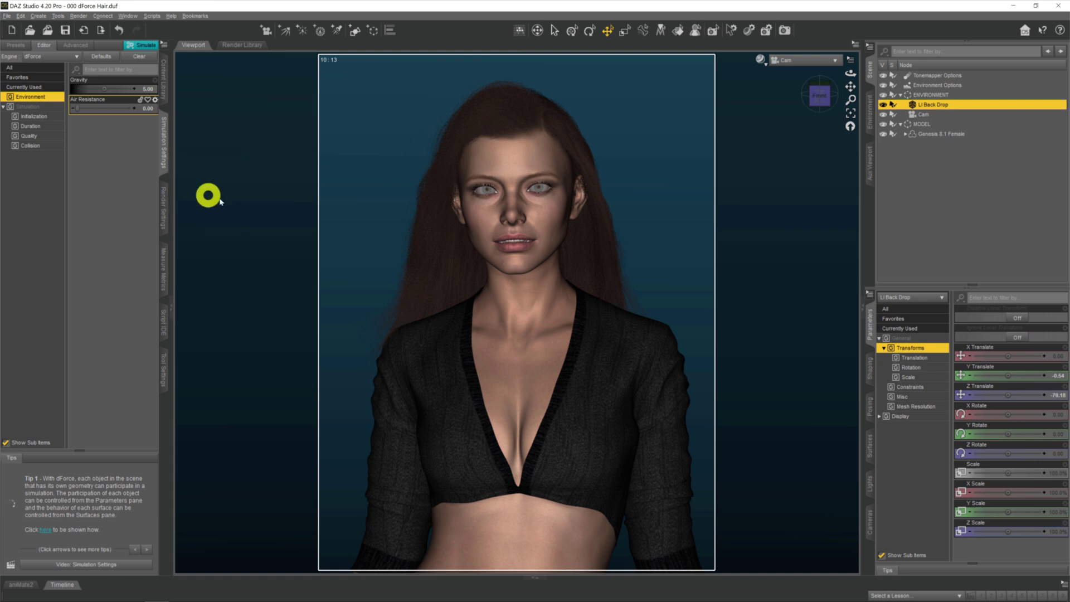
click(147, 44)
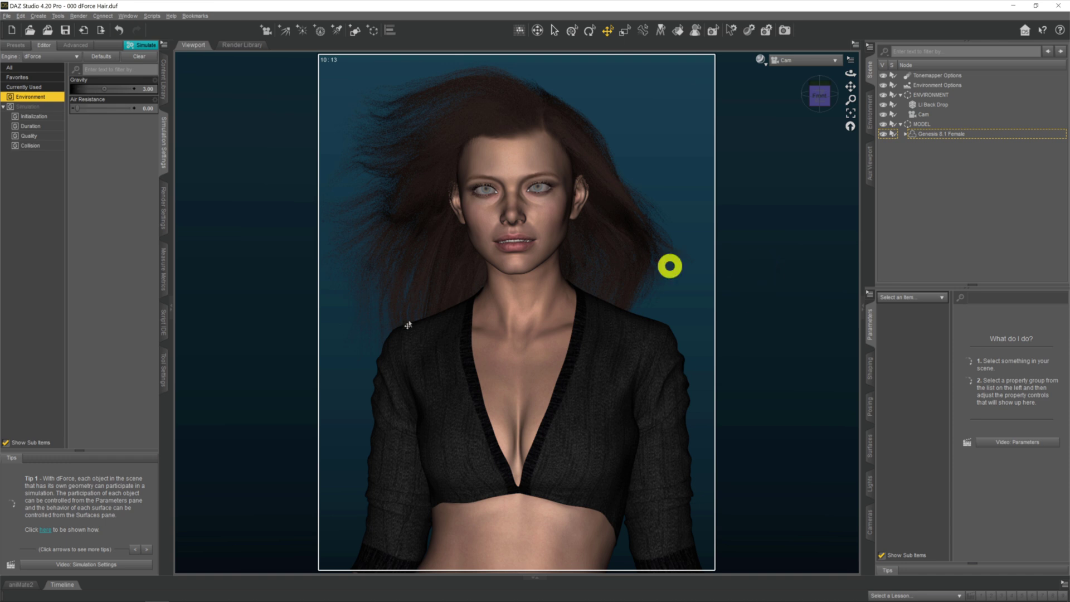
Move the timeline playhead to frame 0 and show the whole figure in Perspective View.
click(56, 584)
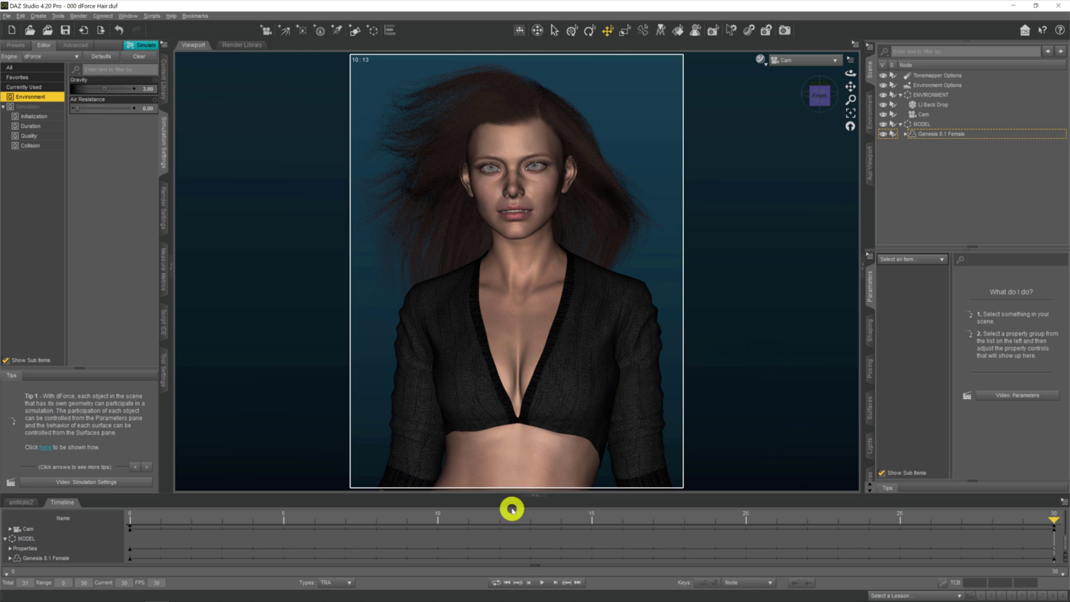
click(507, 583)
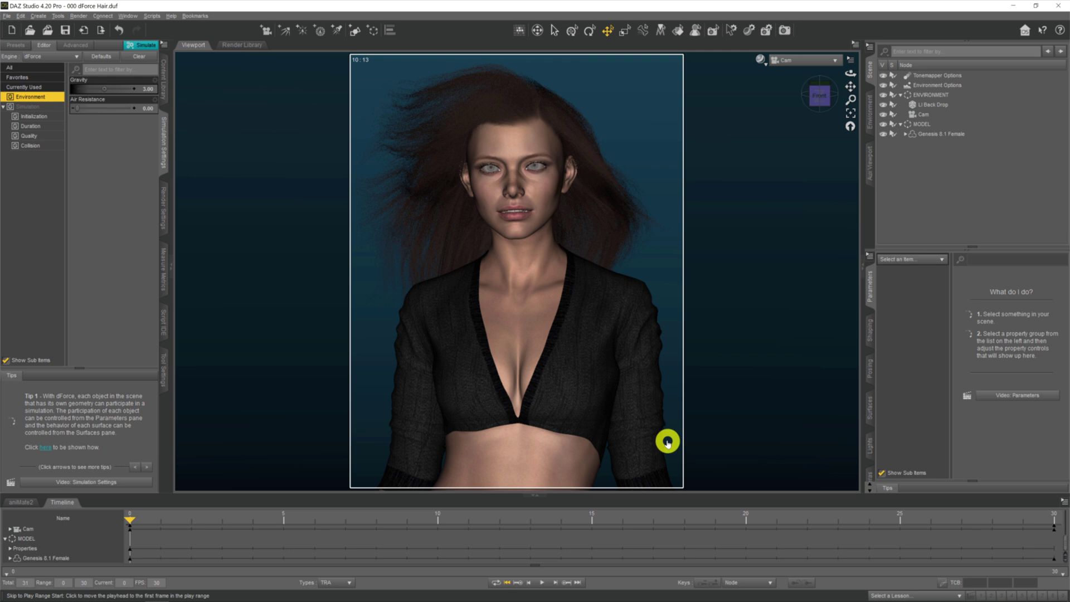
click(146, 526)
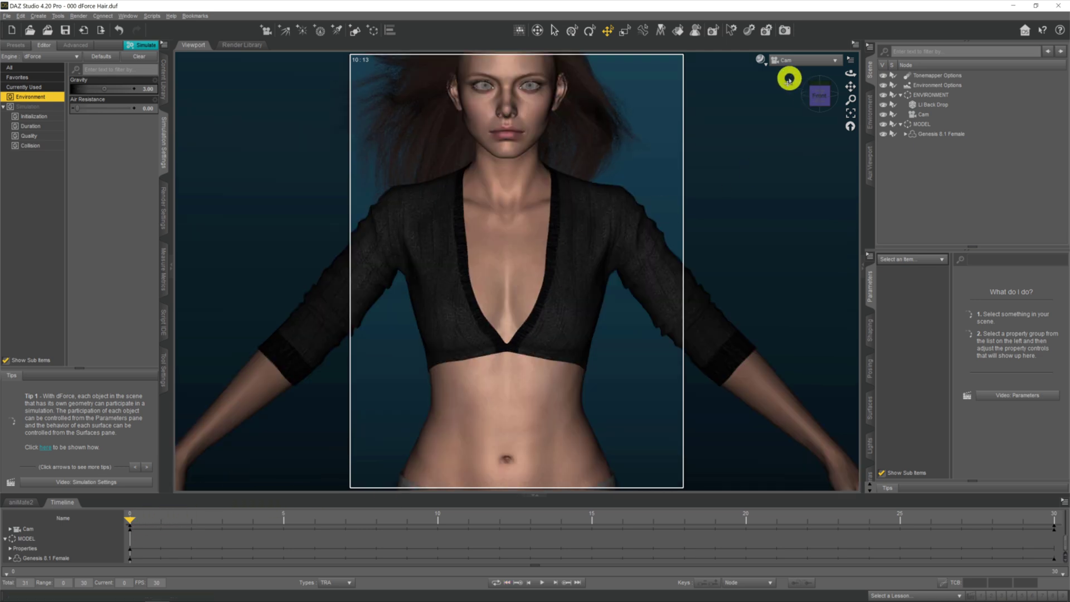
click(789, 57)
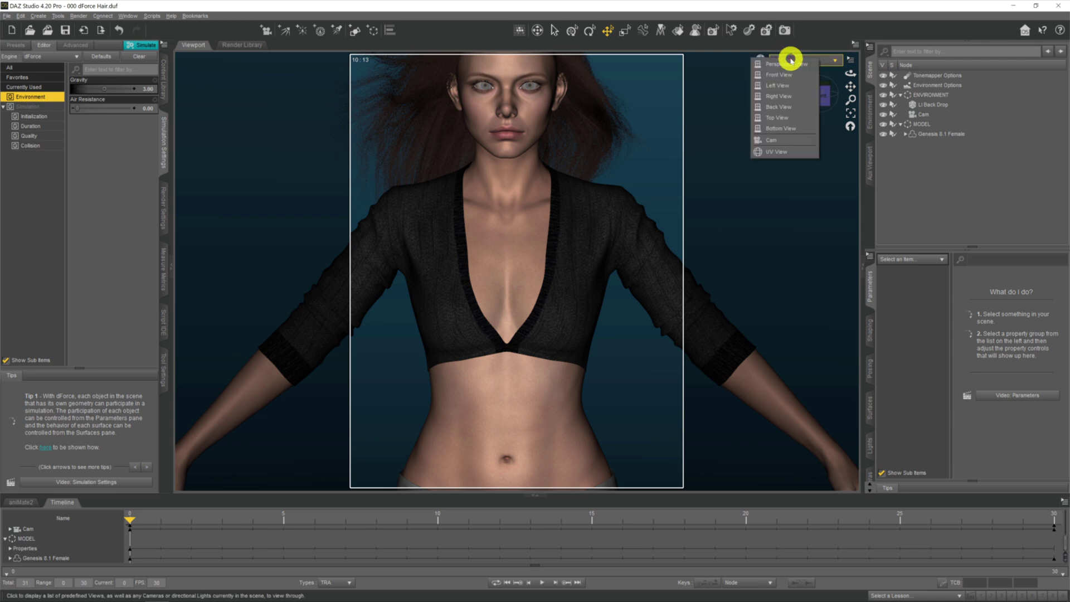
click(787, 65)
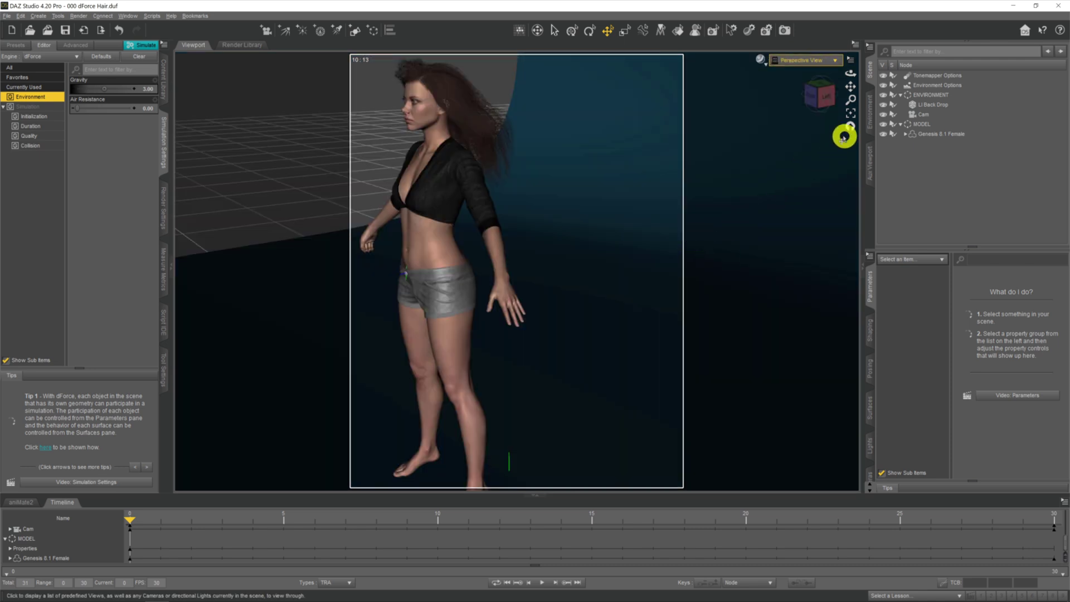
mouse_move(848, 83)
mouse_down()
mouse_move(850, 71)
mouse_move(850, 84)
mouse_up()
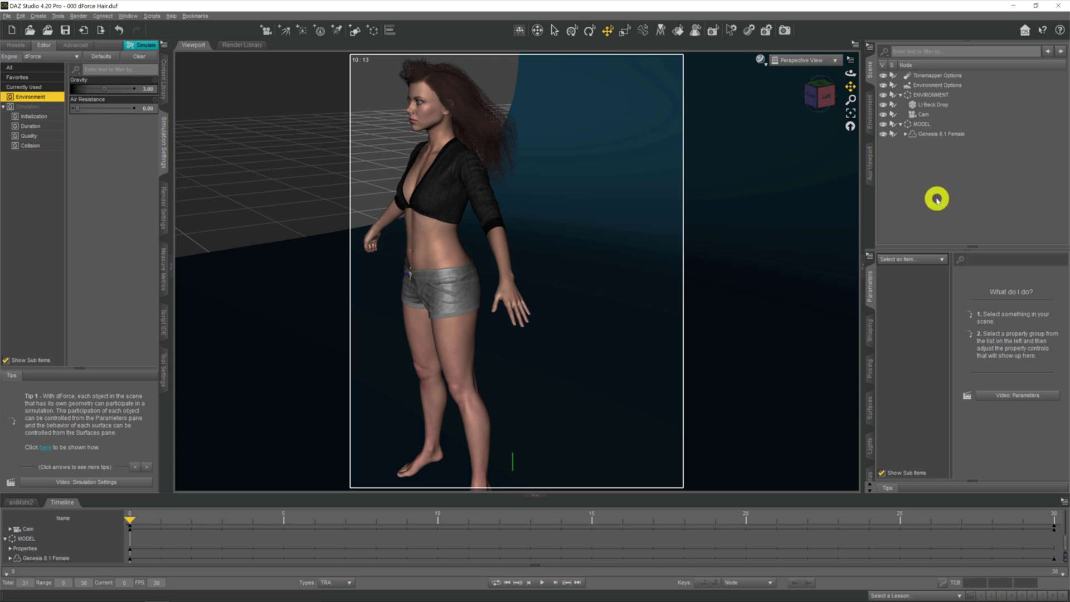
Set X Rotate of the Genesis 8.1 Female to -35 at frame 0 and deselect the figure.
click(935, 135)
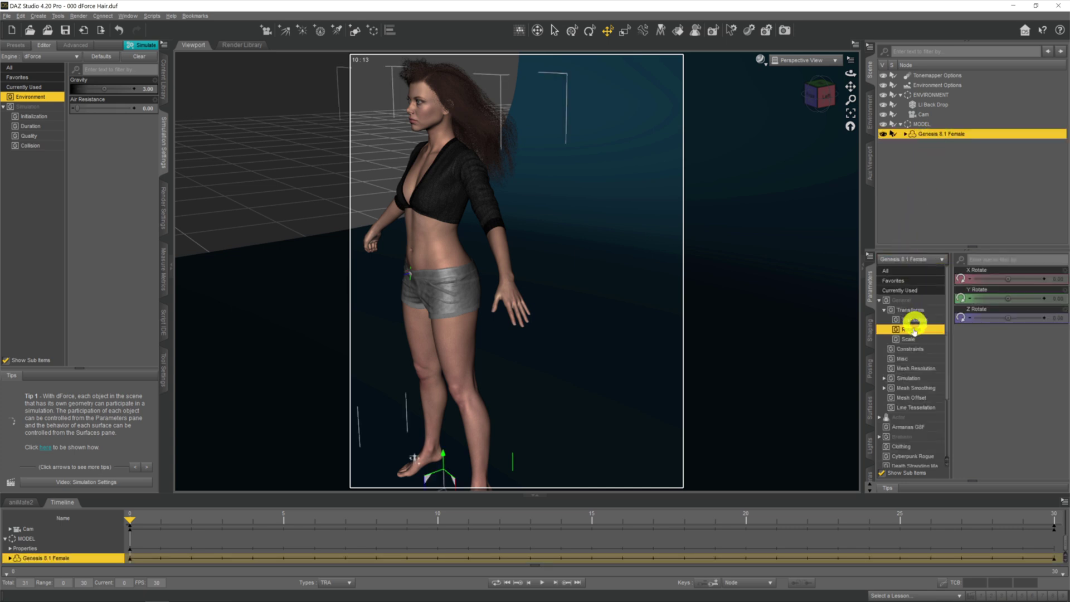
click(1055, 278)
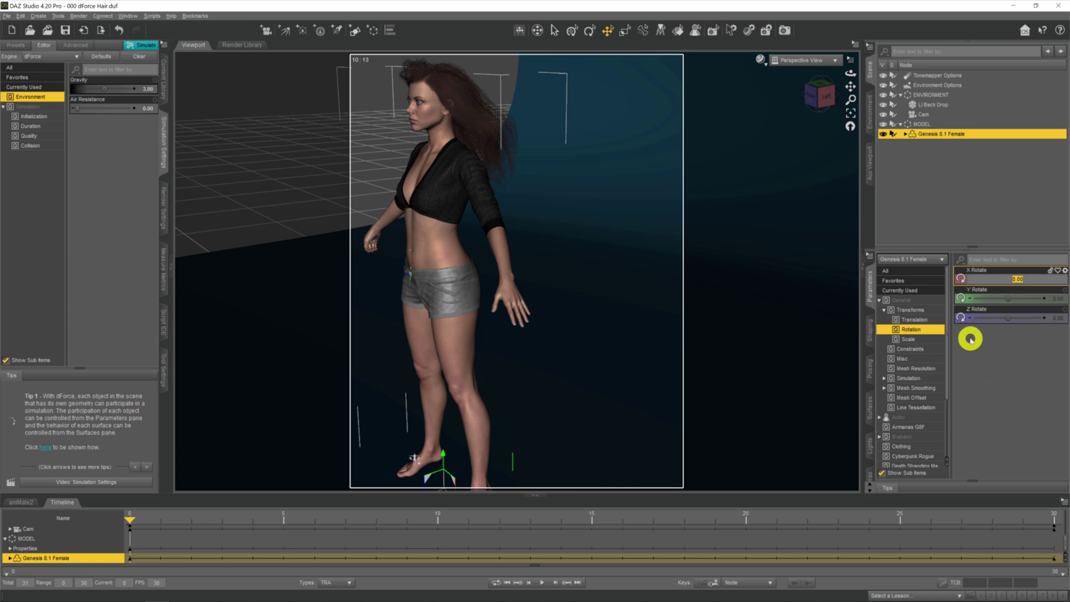
text(-35)
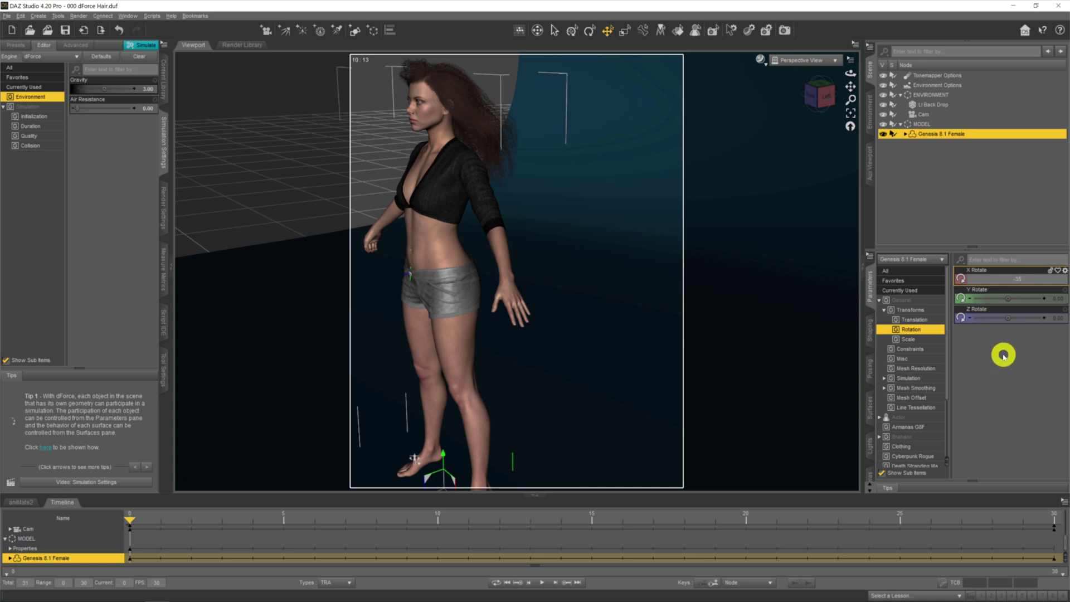
key(Return)
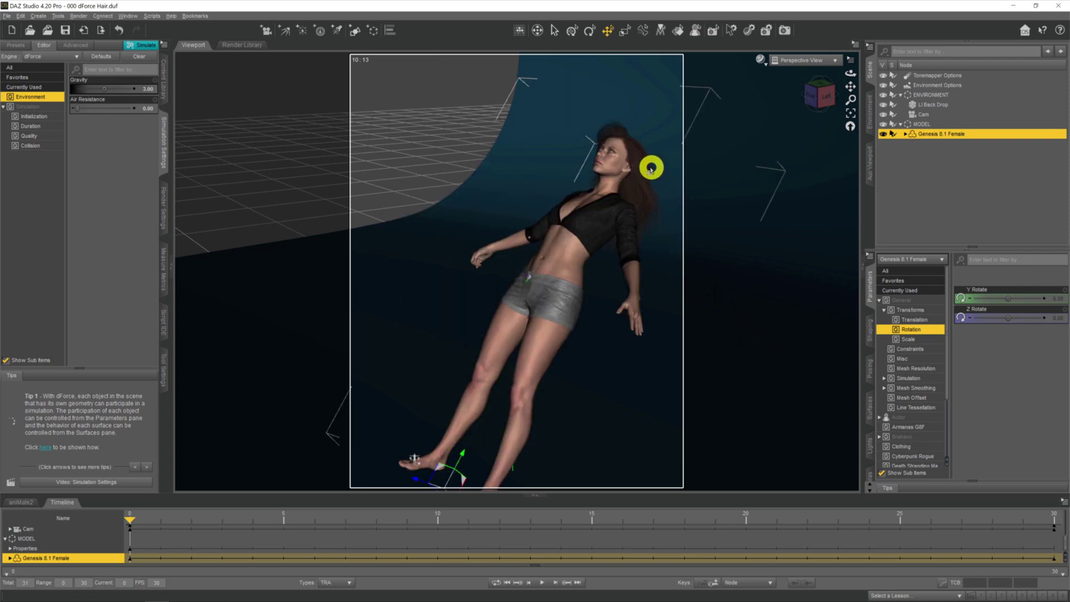
click(650, 168)
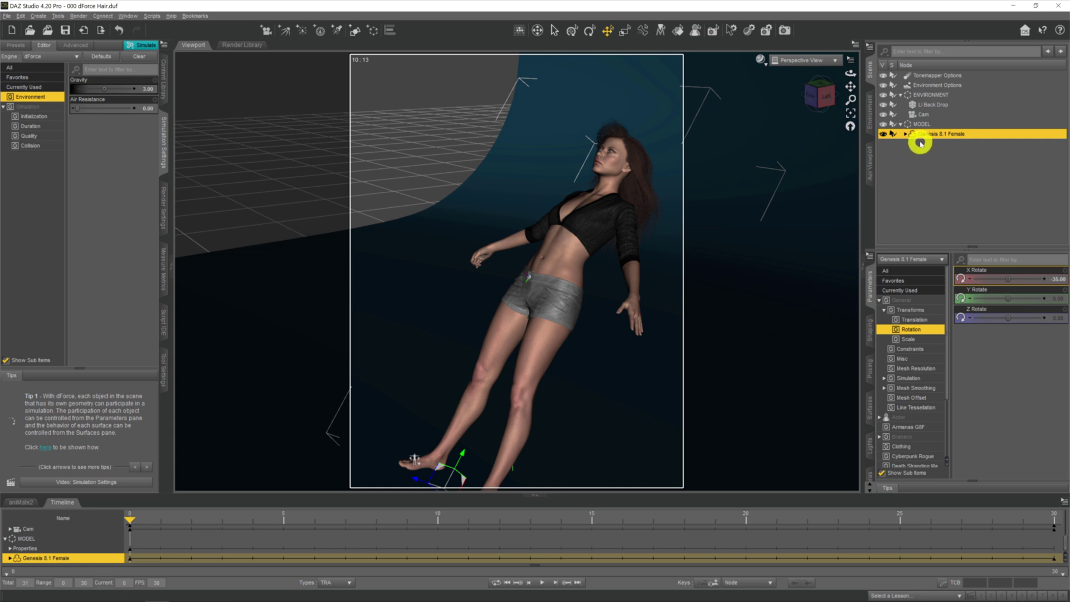
key(ctrl+shift+a)
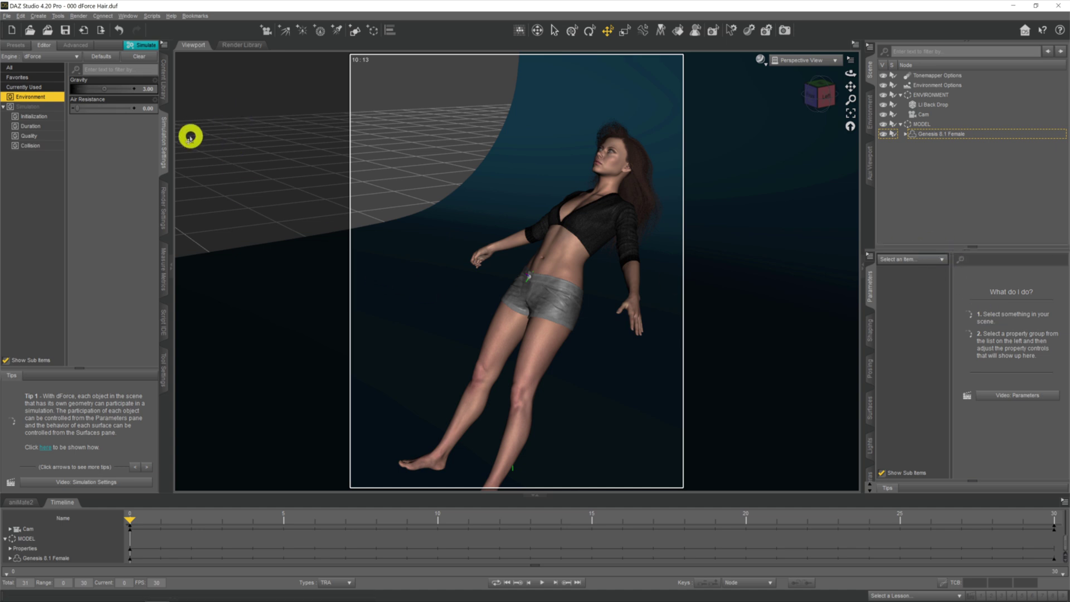
Set Frames To Simulate to Animated (Use Timeline Play Range) in the dForce simulation settings.
click(37, 109)
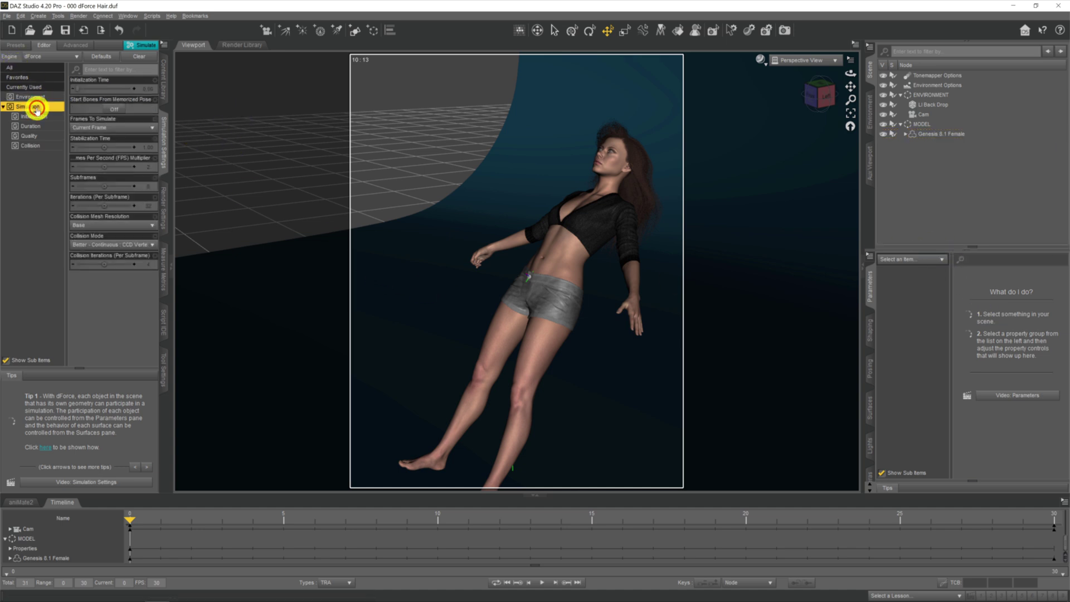
click(124, 128)
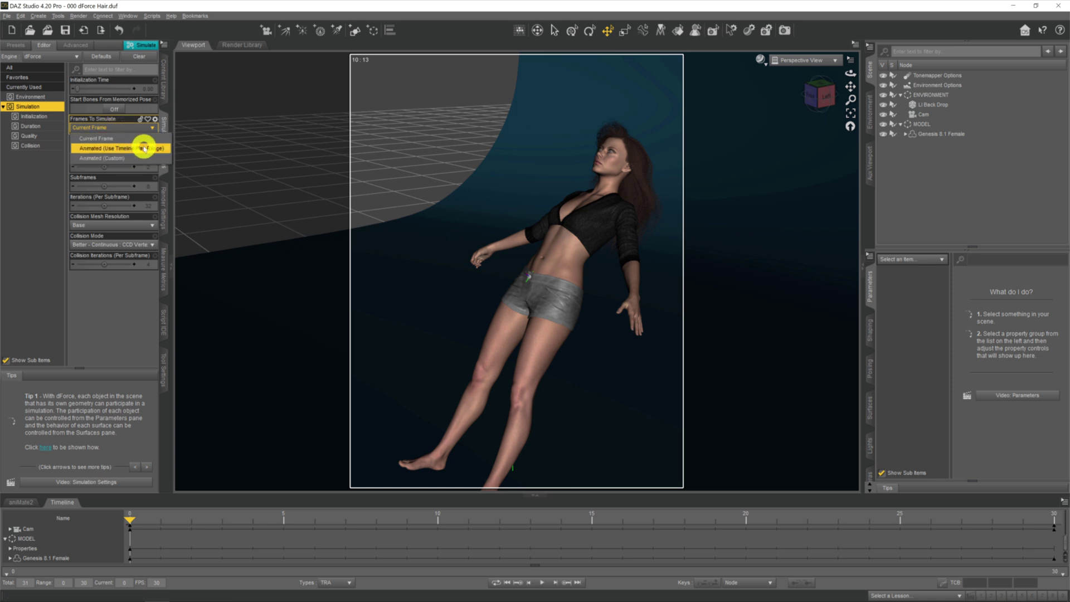
click(137, 148)
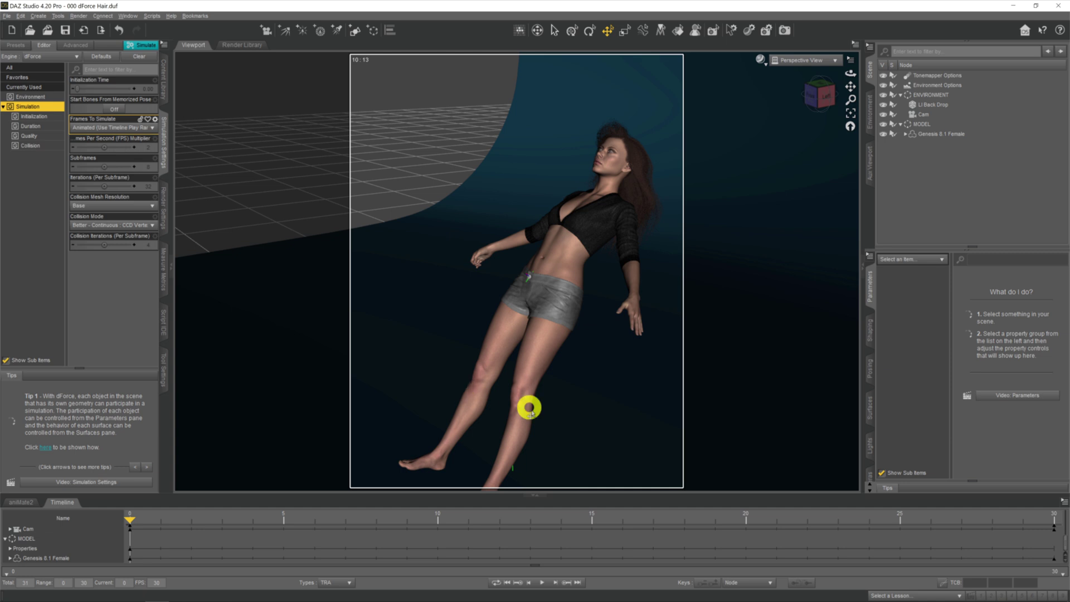
click(540, 584)
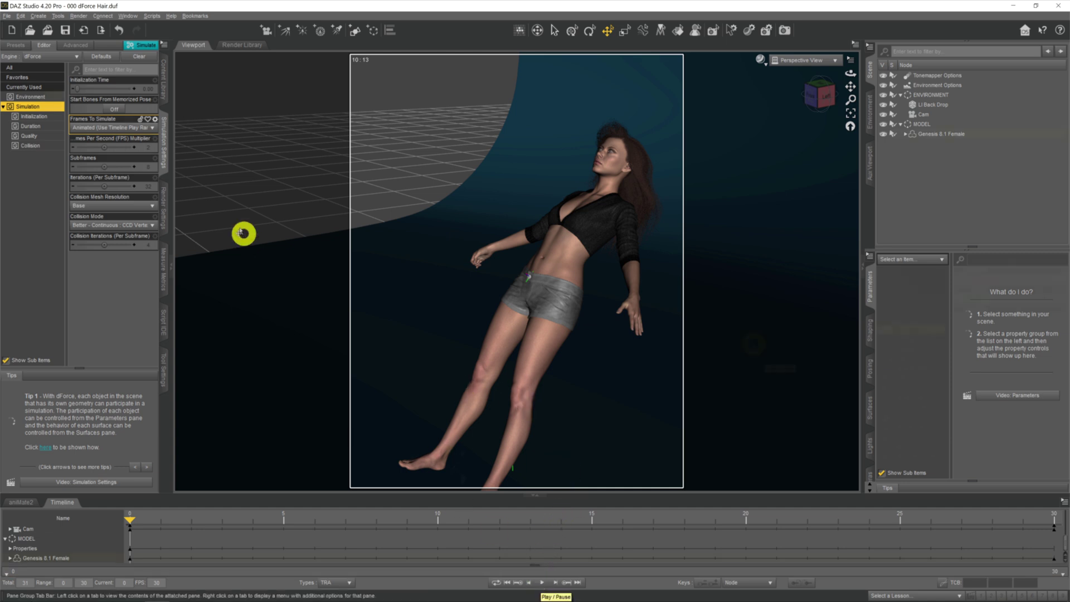